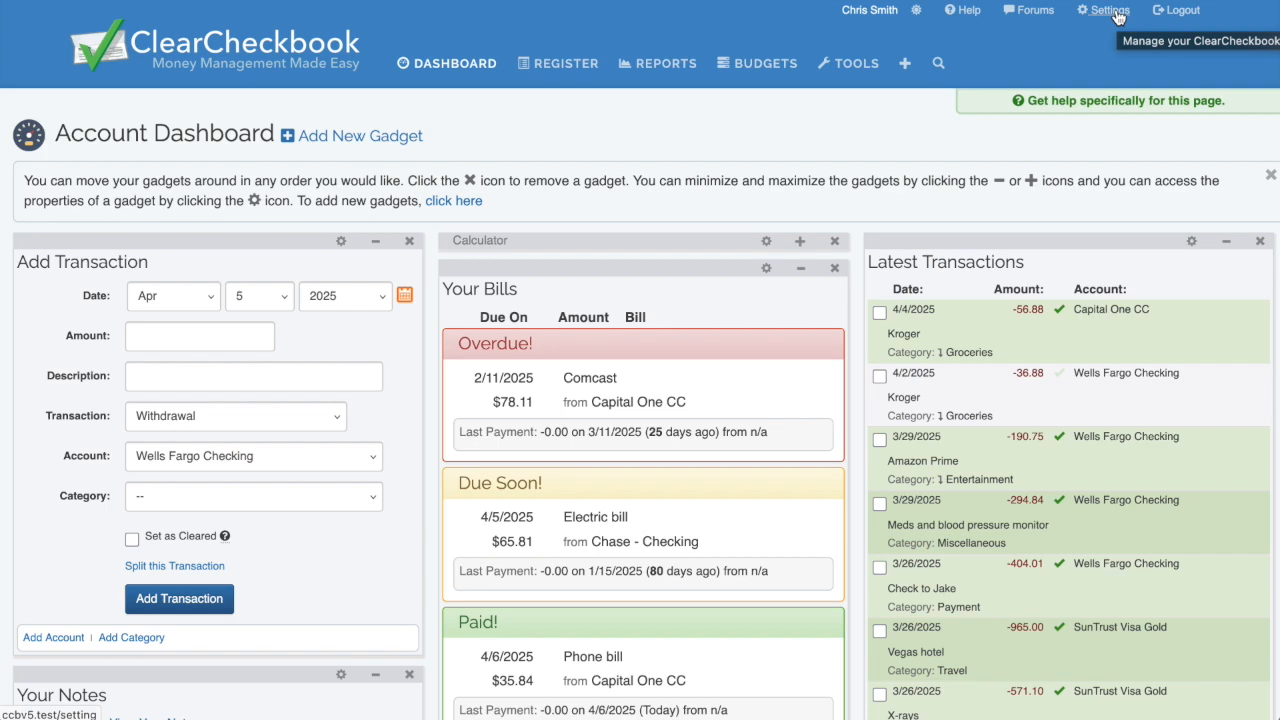
Step: Open the account management settings and look over the account creation form and the accounts list
click(1112, 12)
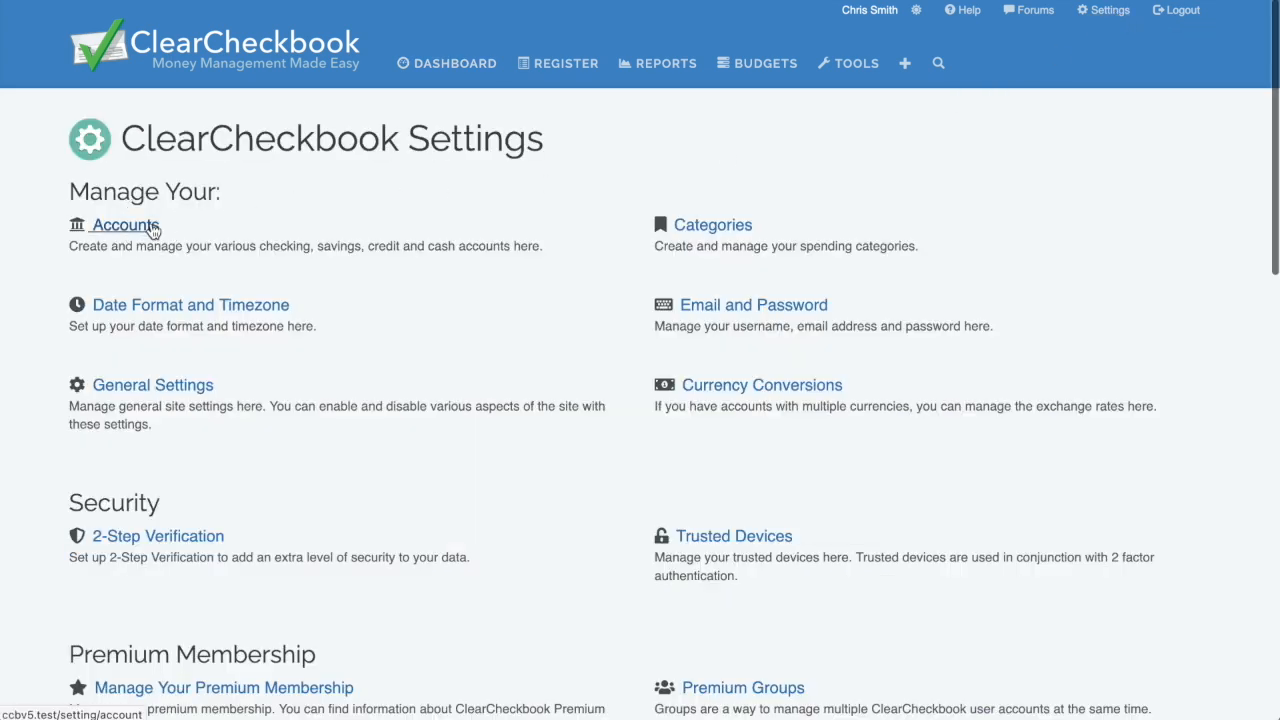
click(153, 228)
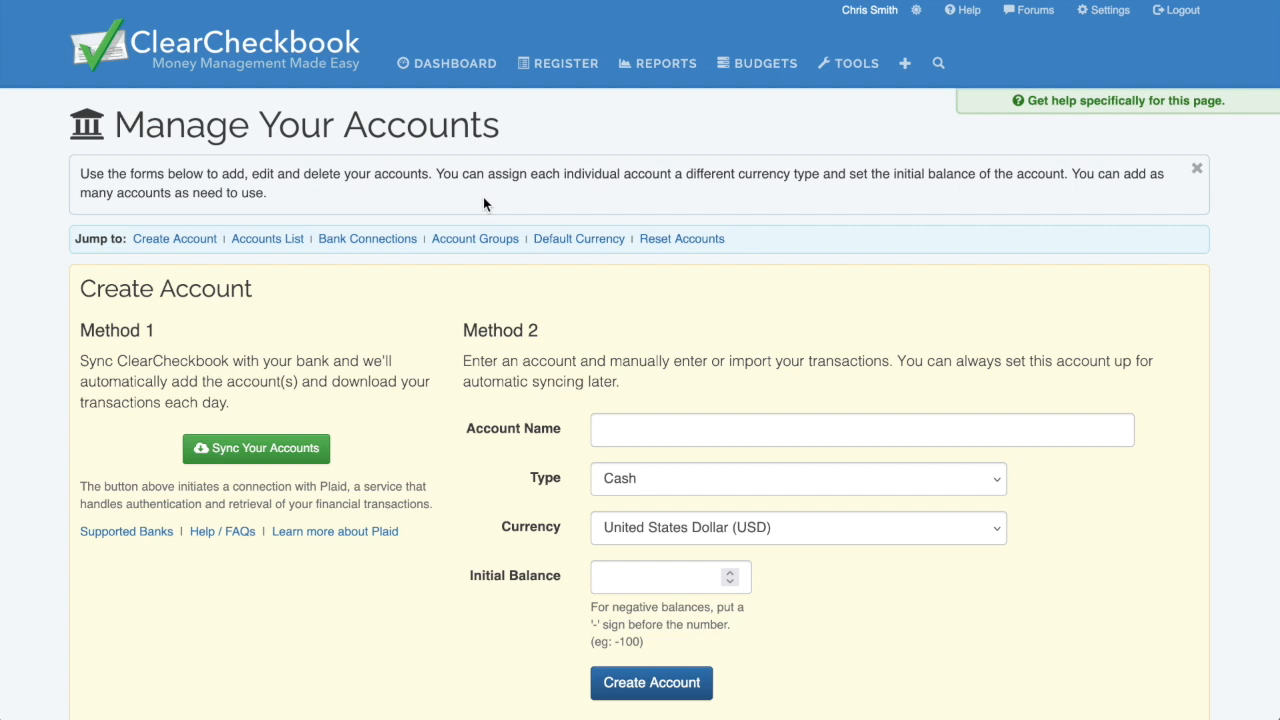
scroll(483, 204, down, 1)
scroll(483, 206, down, 3)
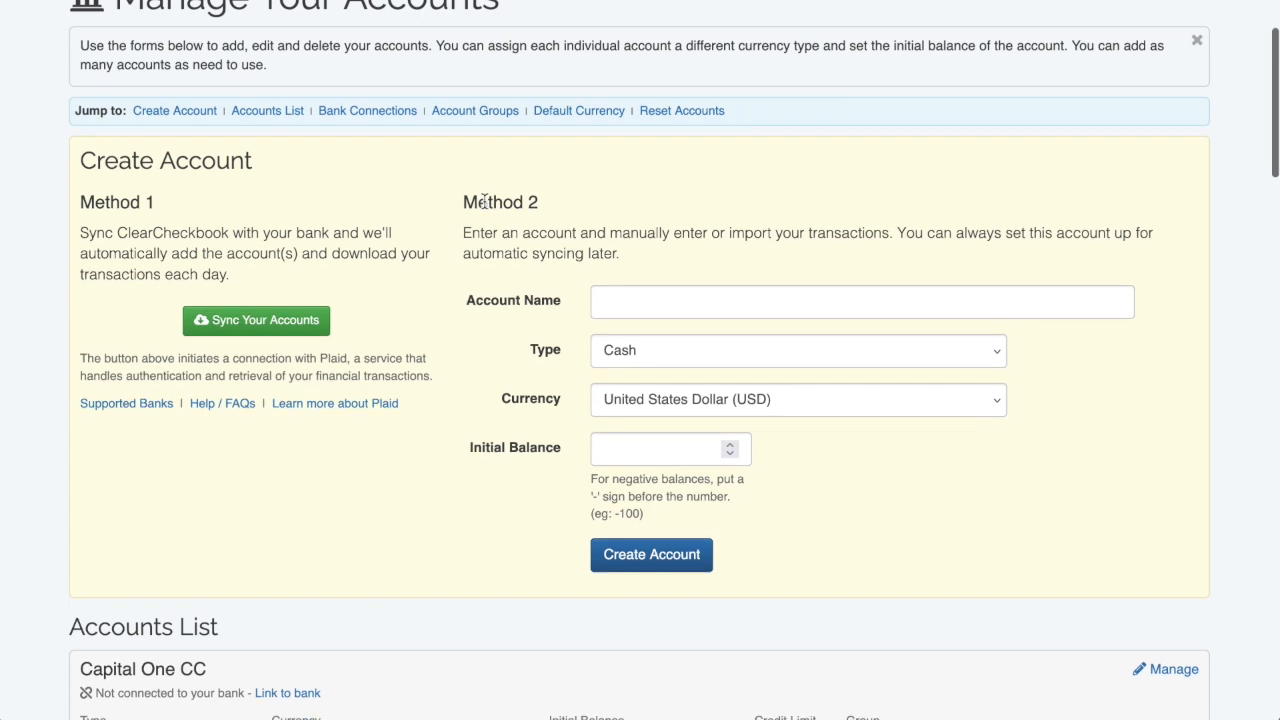
scroll(484, 201, down, 3)
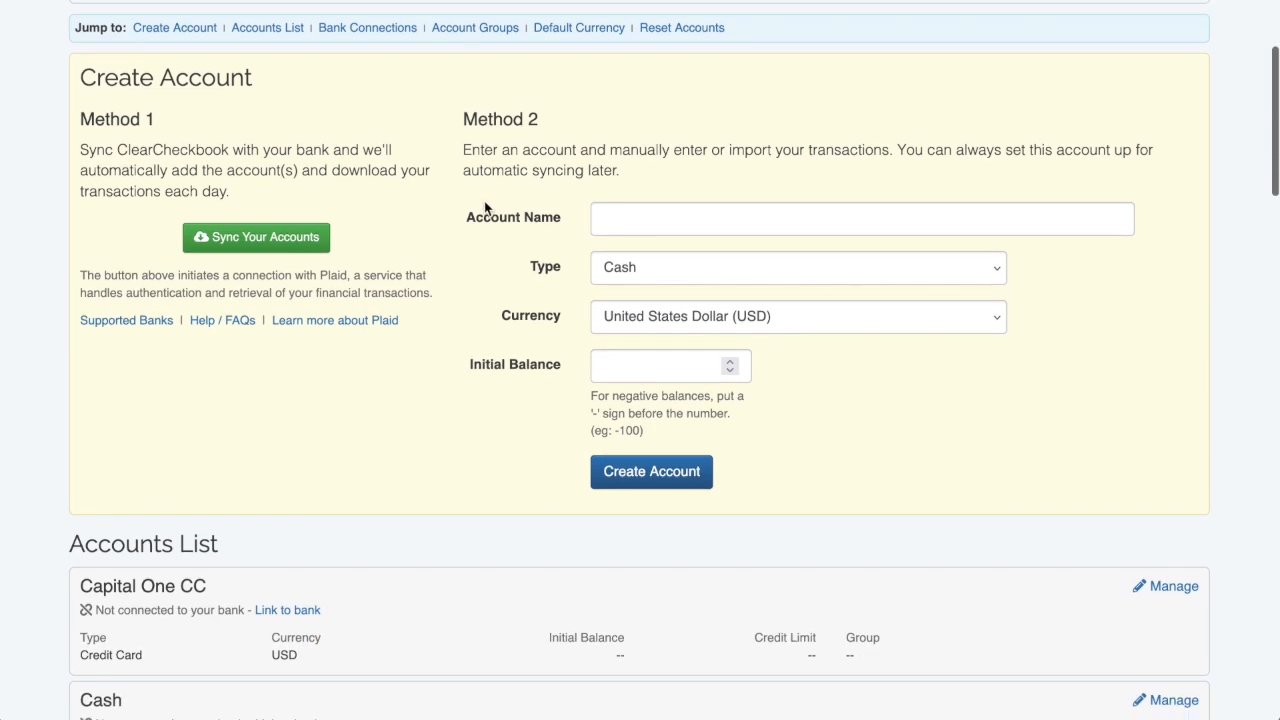
scroll(484, 207, down, 6)
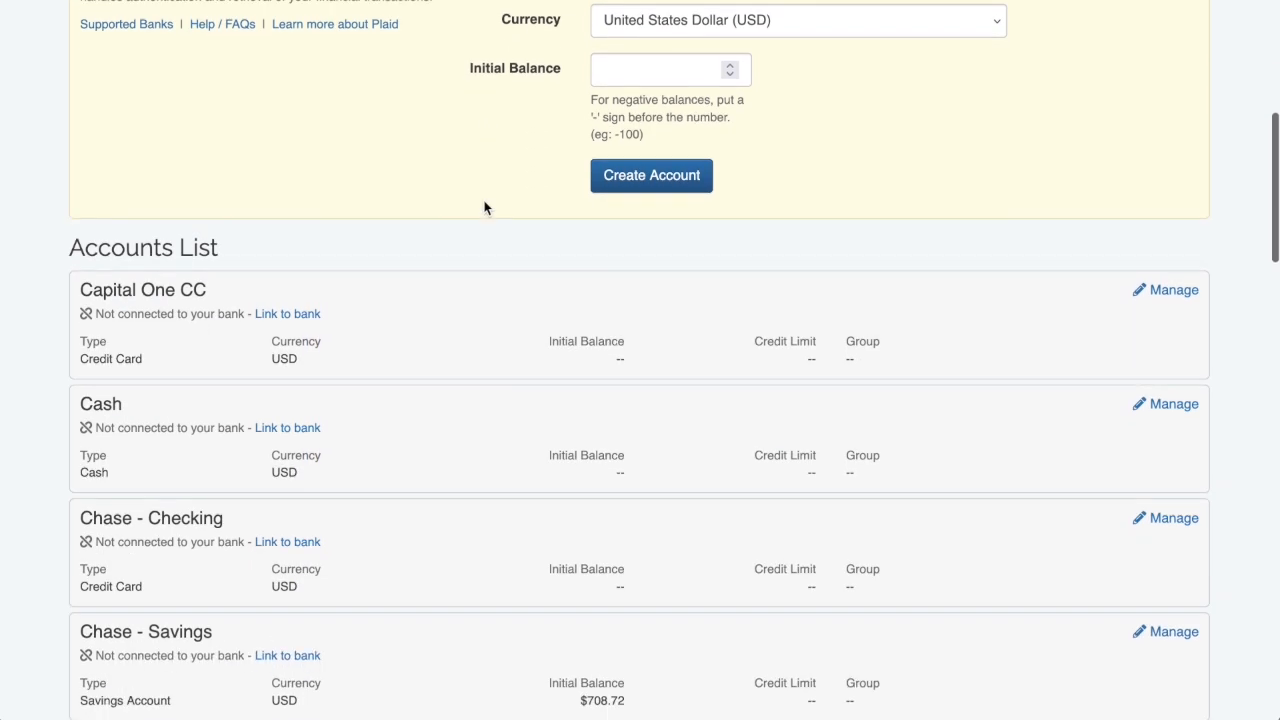
scroll(484, 207, down, 4)
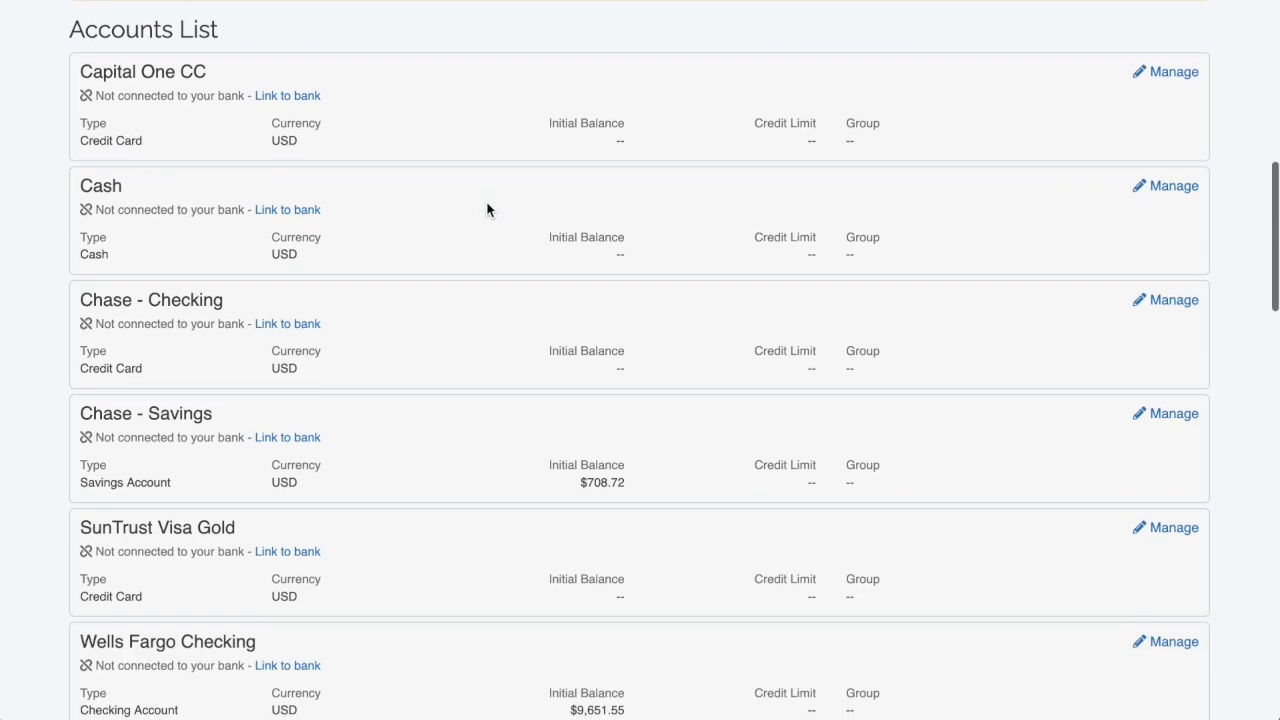
Step: Open the Cash account for editing, examine its delete options, and leave without deleting or saving anything
click(1165, 186)
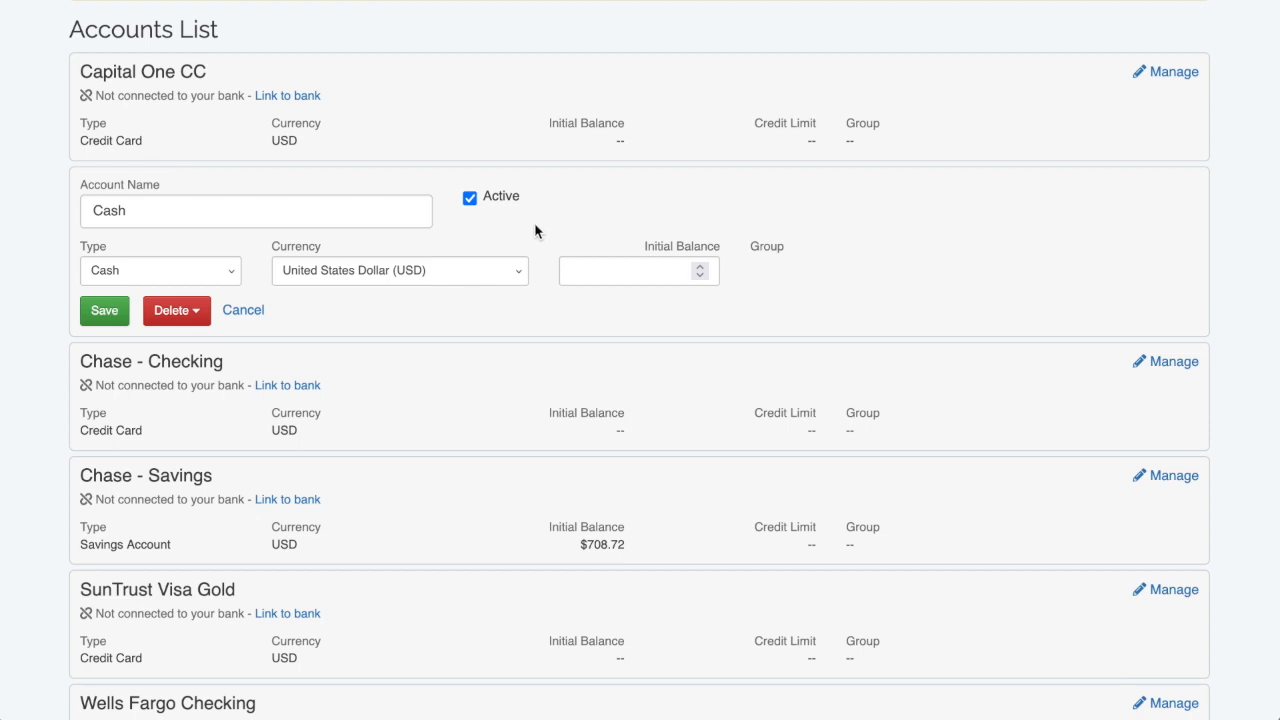
click(204, 318)
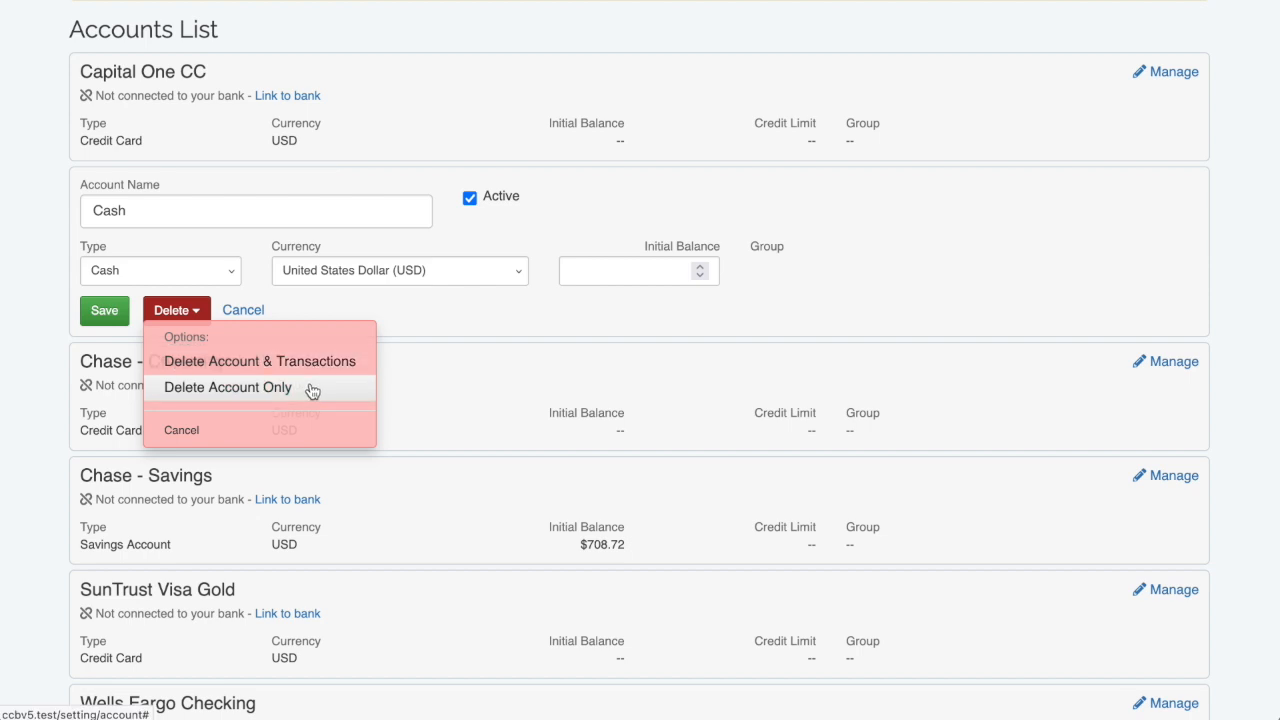
click(198, 432)
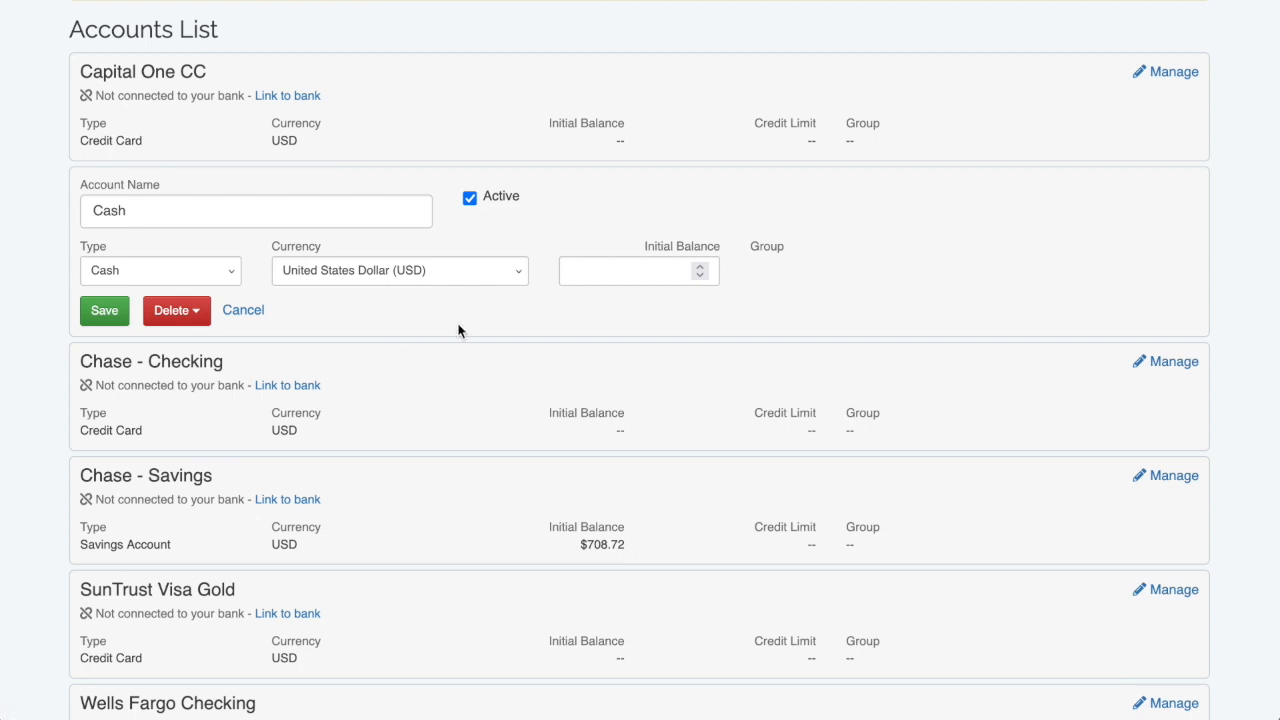
click(243, 311)
Step: Choose Credit Card as the type in the manual account creation form and examine its credit limit and initial balance fields
scroll(358, 325, up, 3)
scroll(360, 332, up, 3)
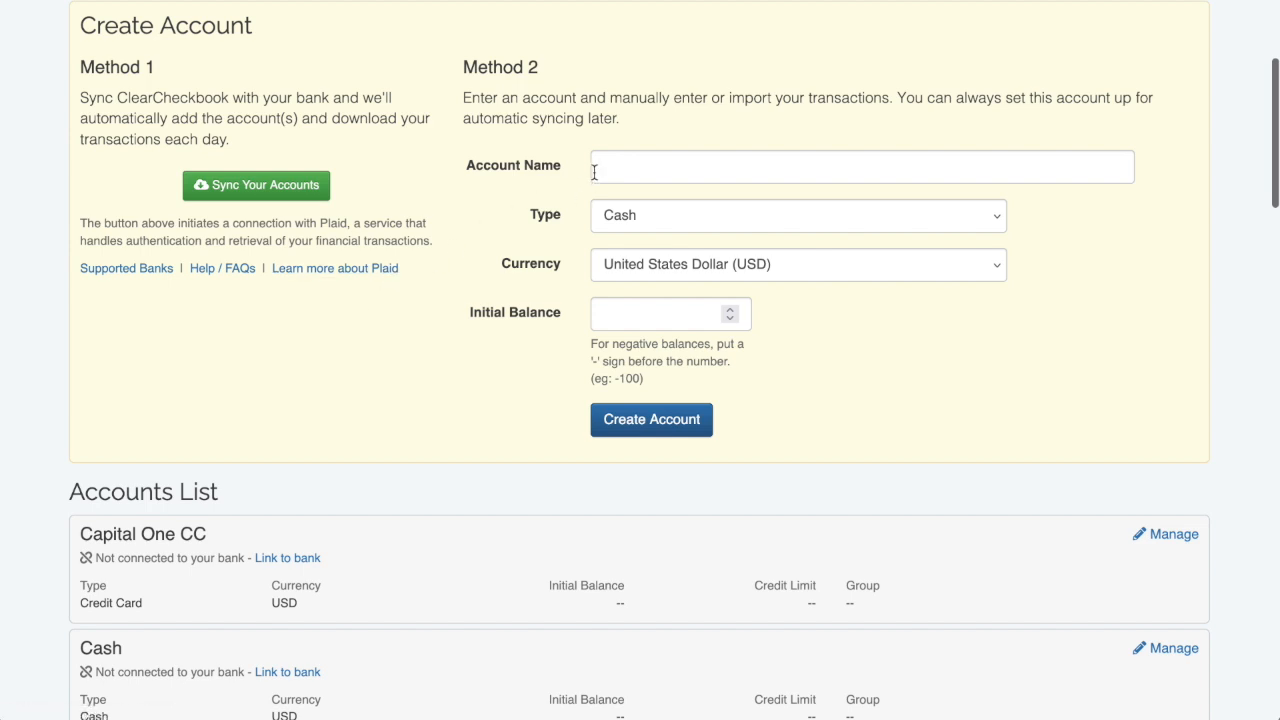
click(659, 218)
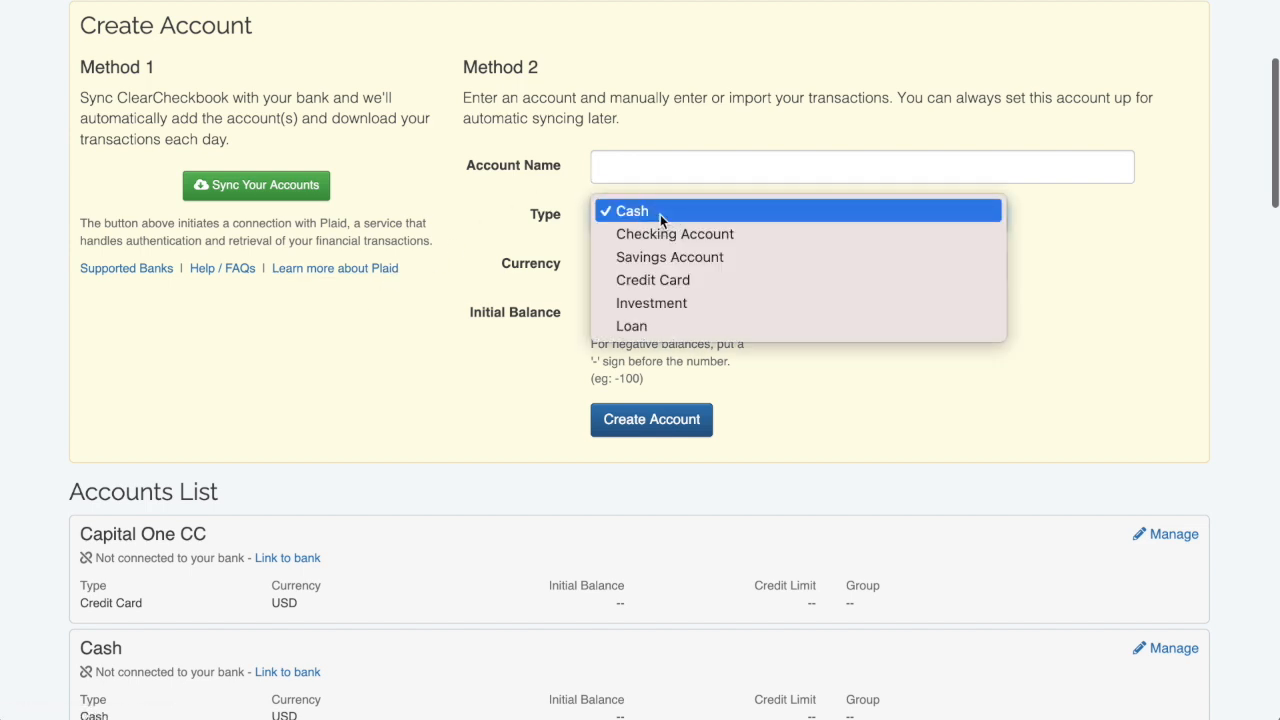
click(690, 276)
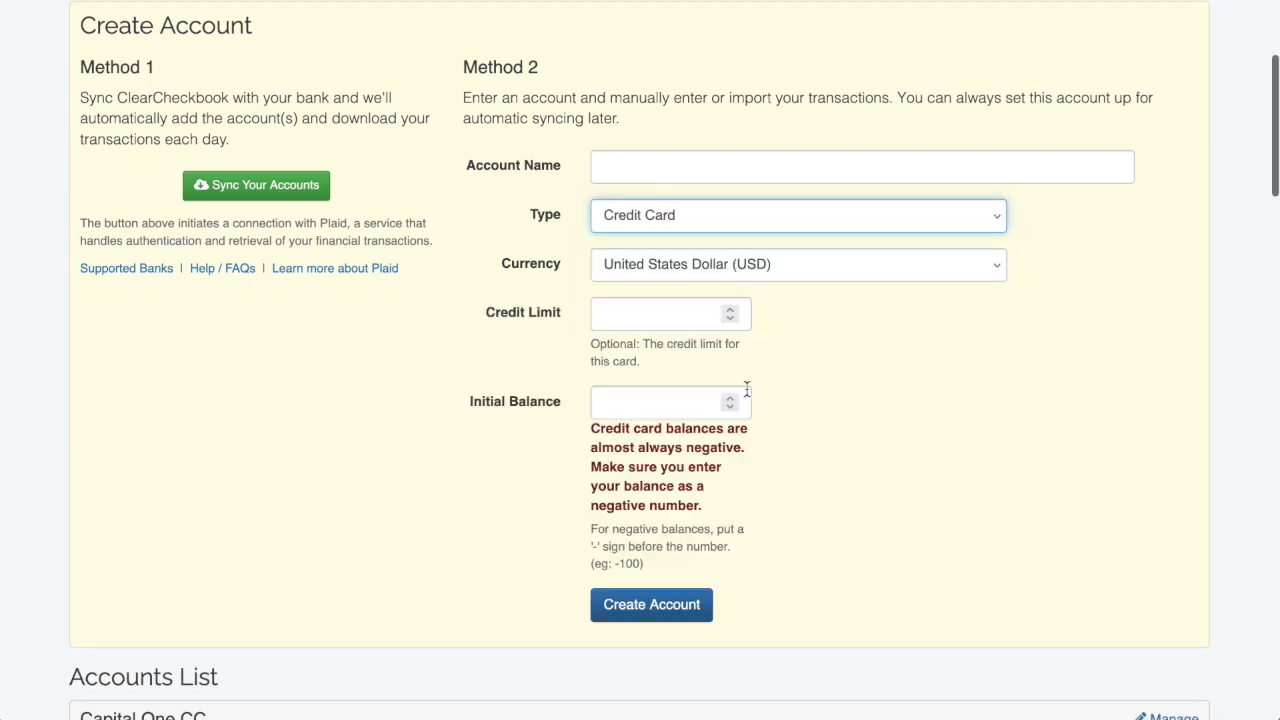
scroll(806, 371, down, 1)
scroll(806, 371, up, 1)
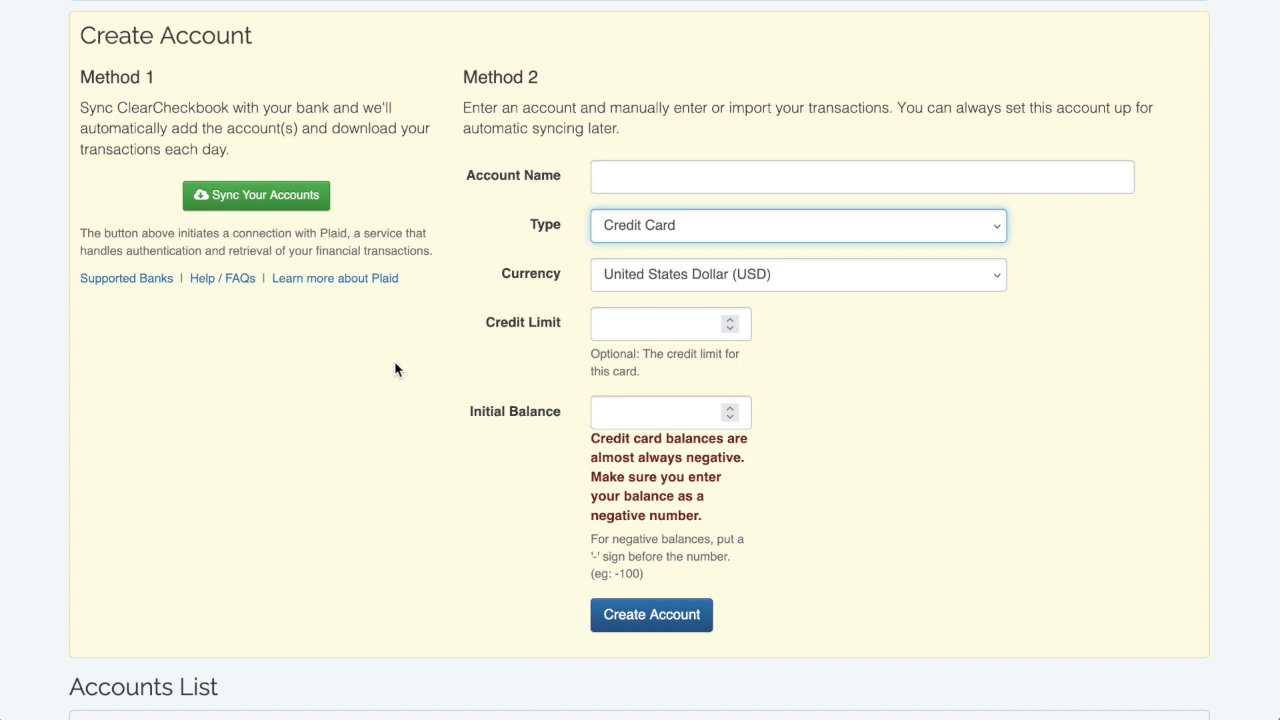
Step: Create an account group named Credit Card without excluding it from overall balances
scroll(395, 369, down, 5)
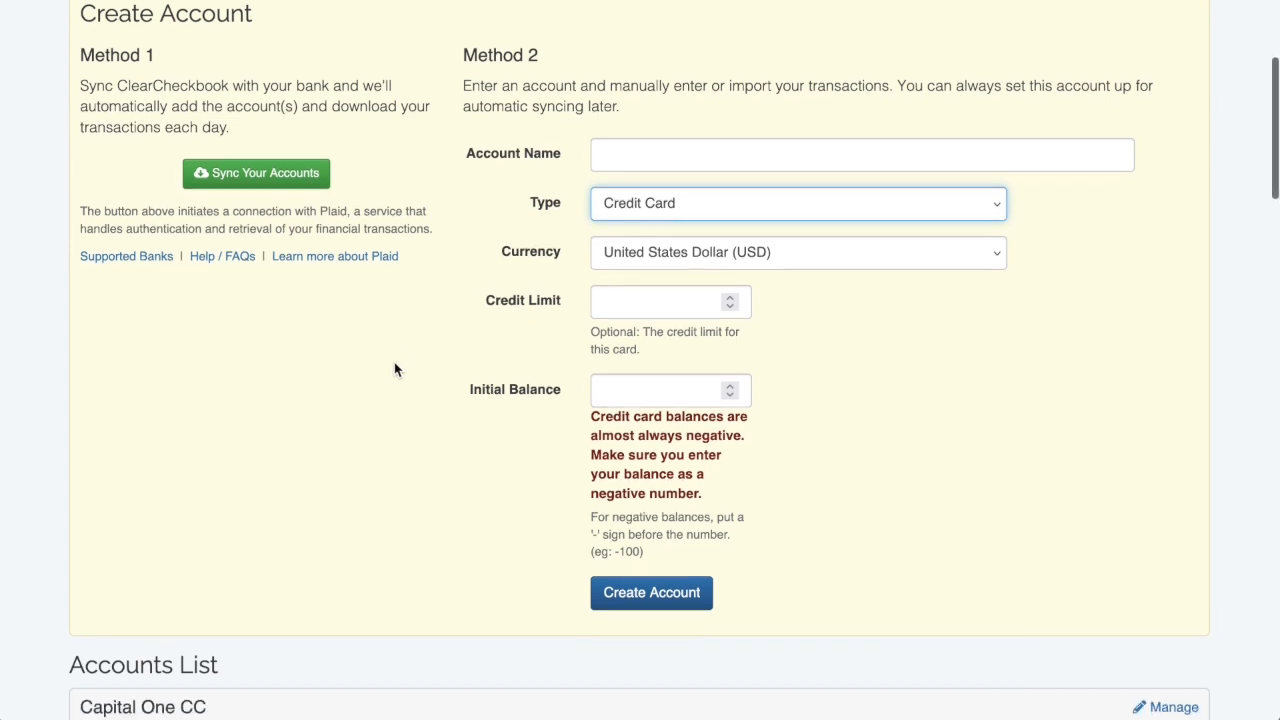
scroll(393, 369, down, 10)
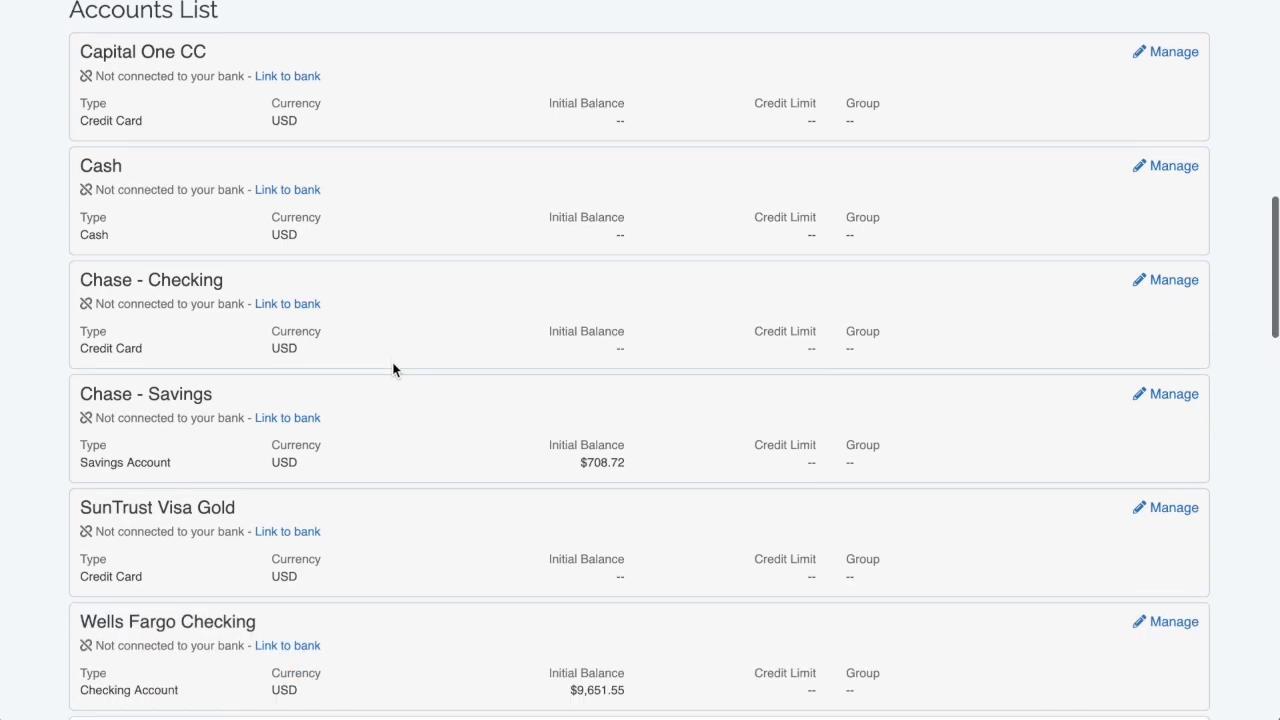
scroll(393, 369, down, 8)
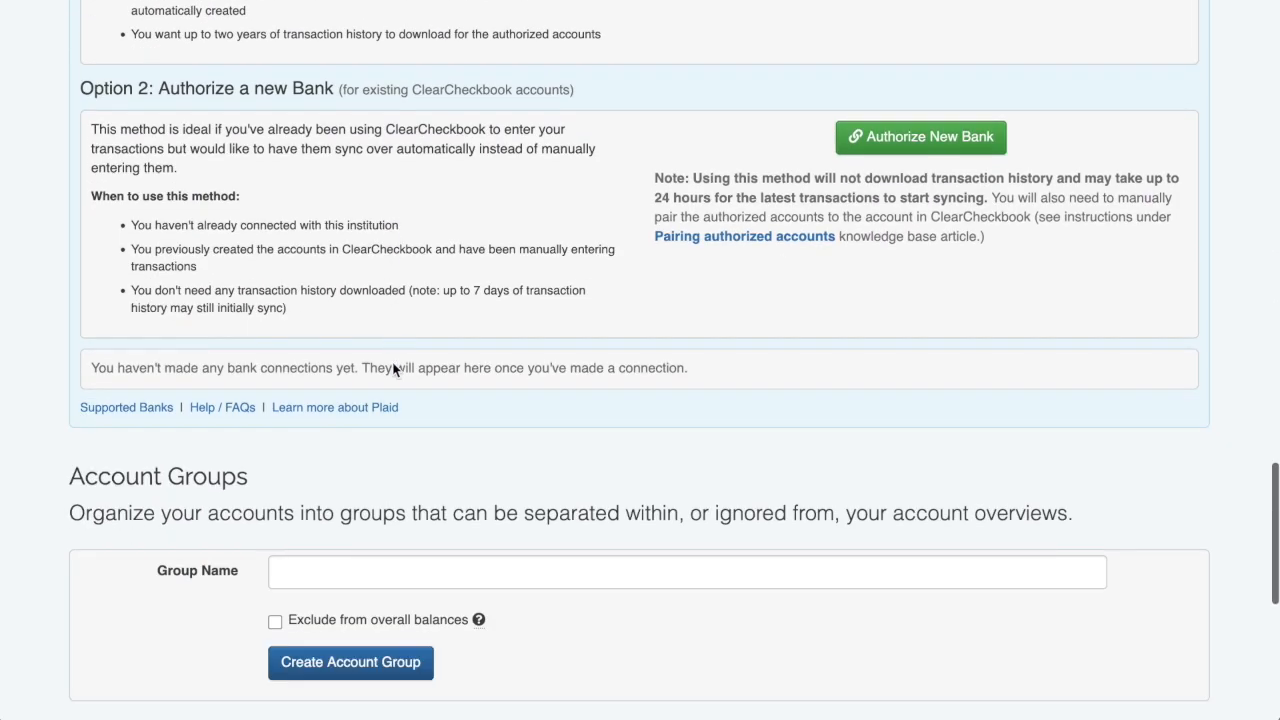
click(398, 193)
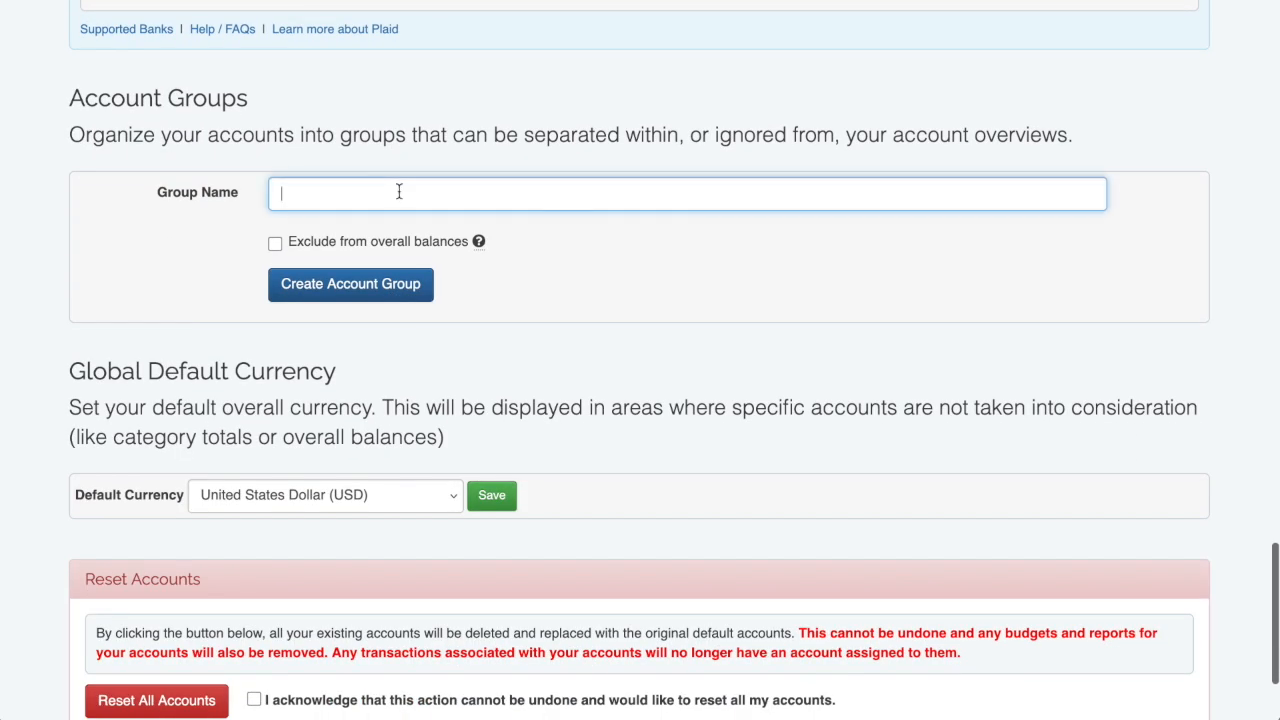
text(Credit Card)
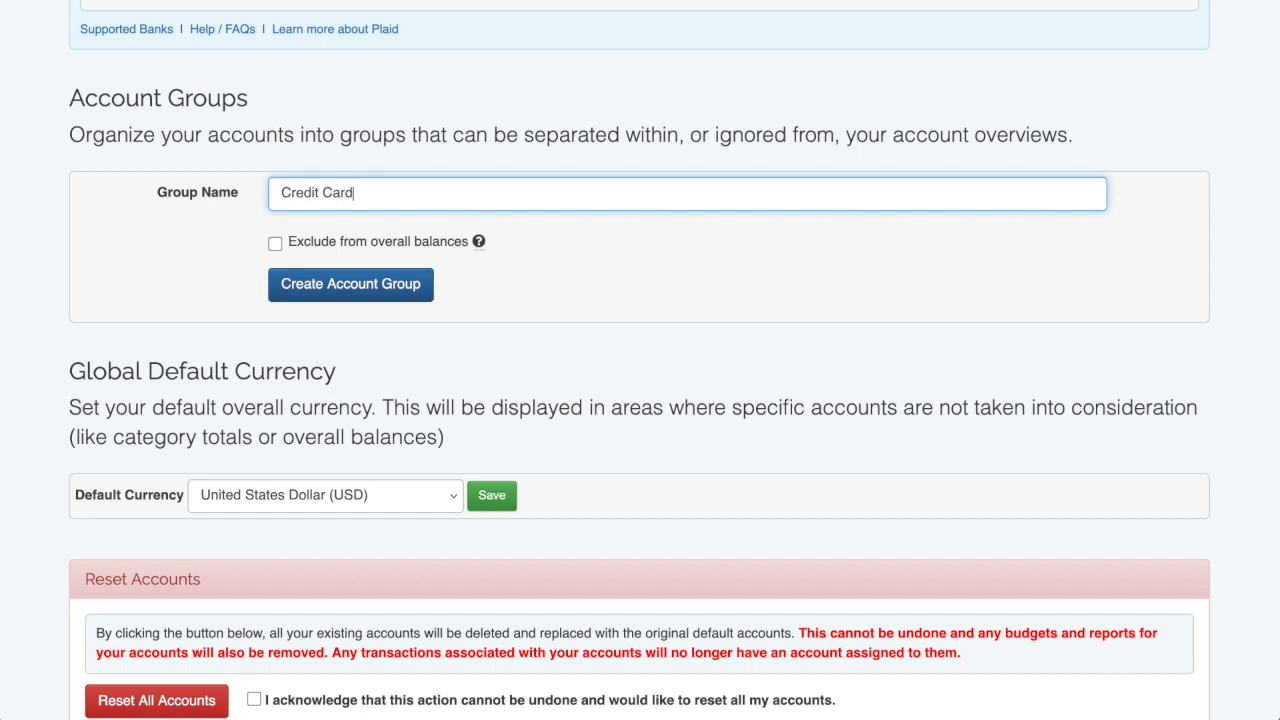
click(396, 286)
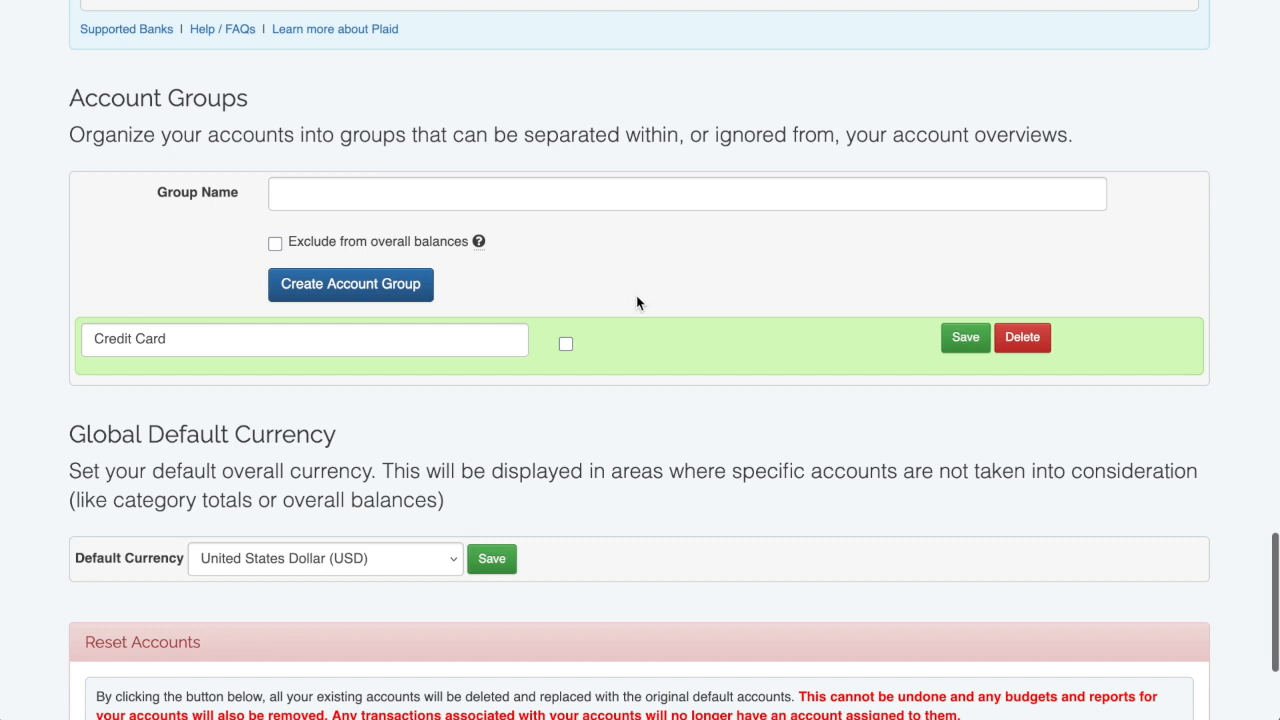
Step: Examine the currencies available for the global default currency and close the list without choosing another one
scroll(637, 302, up, 2)
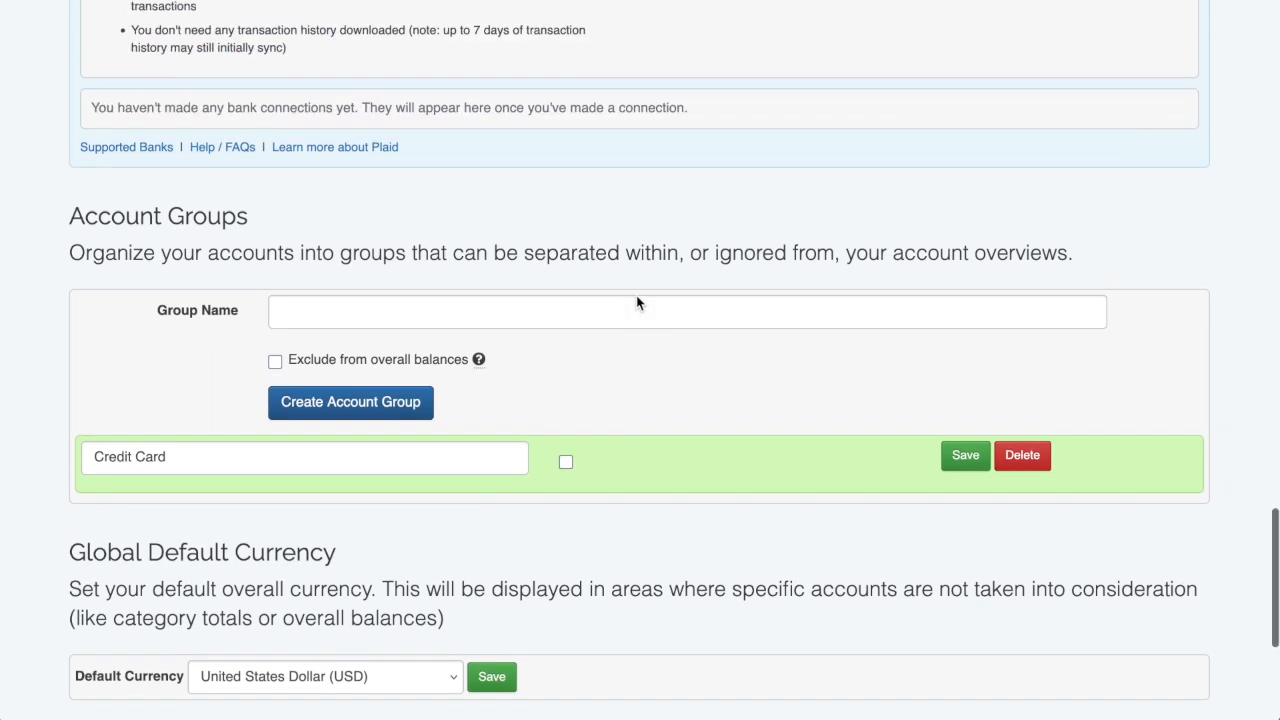
scroll(637, 302, up, 1)
scroll(637, 302, up, 1)
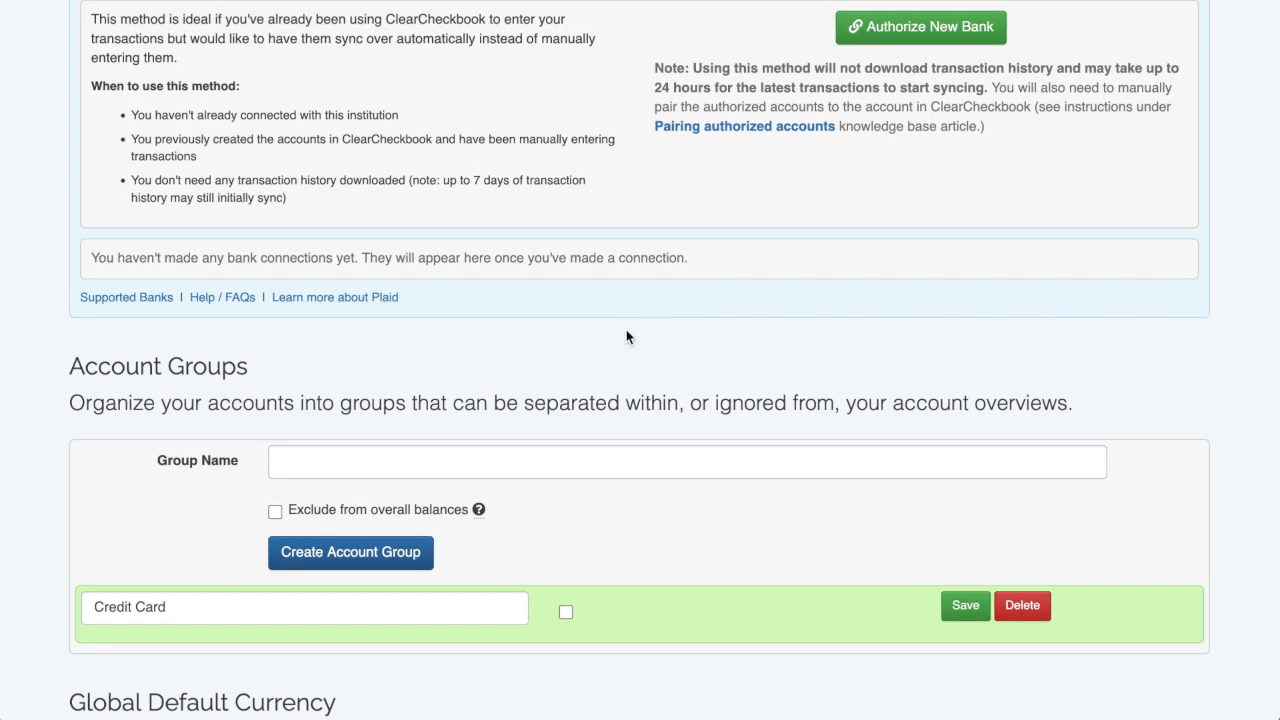
scroll(606, 384, down, 5)
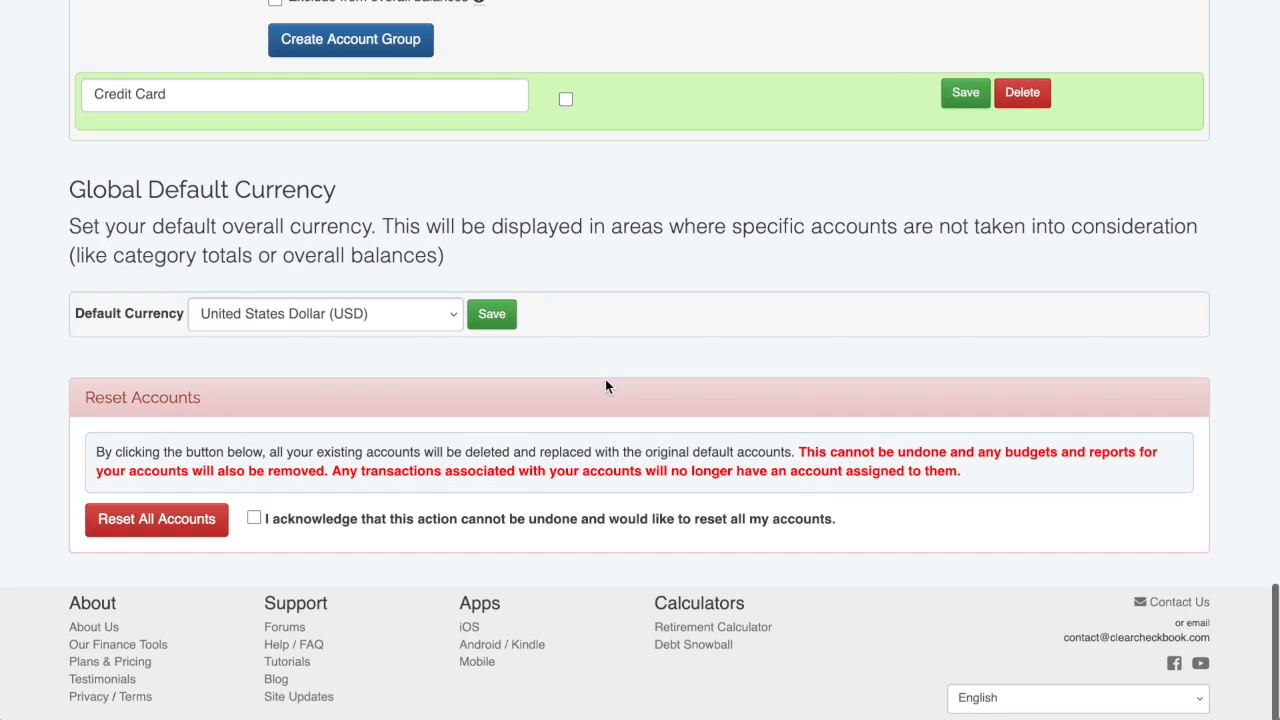
click(419, 316)
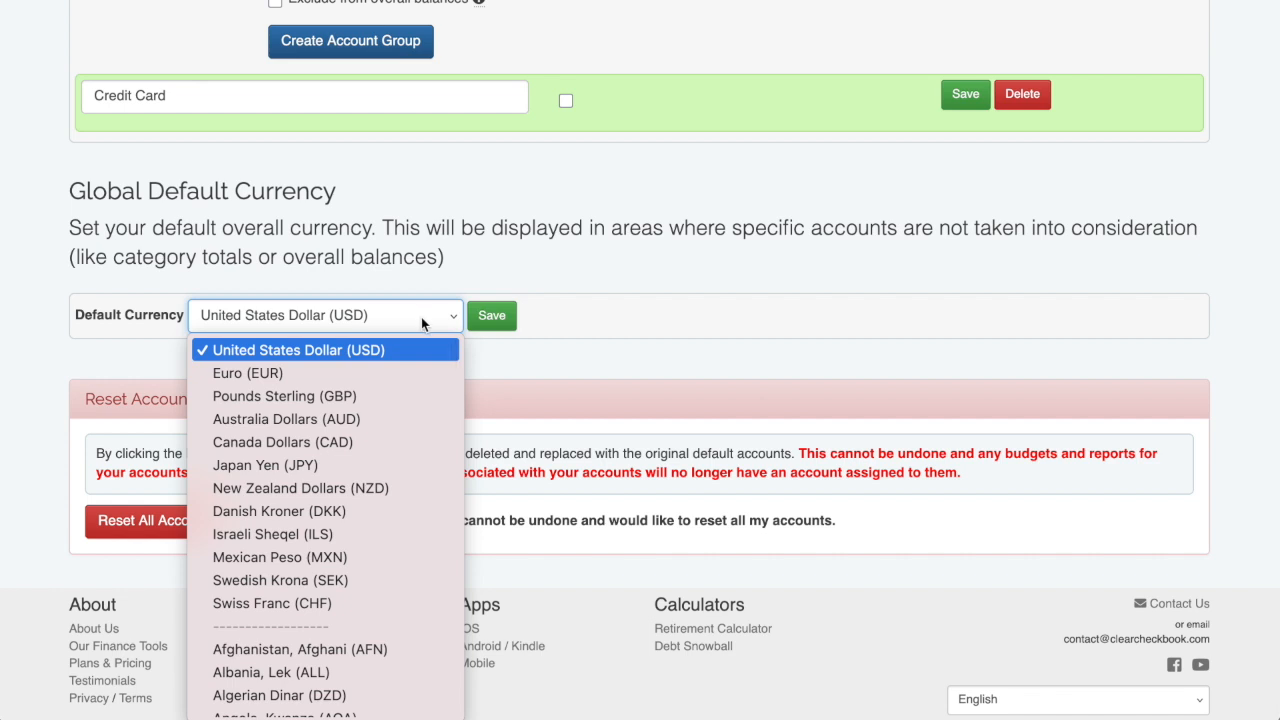
click(548, 259)
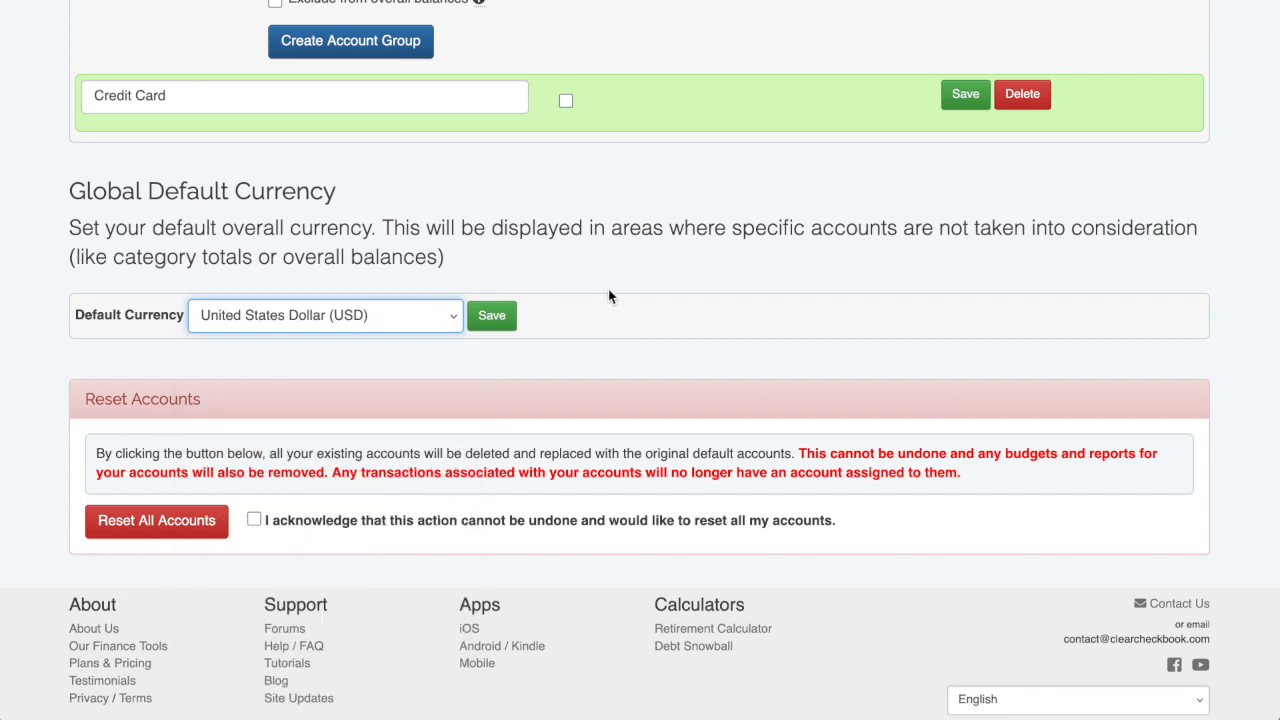
Step: Return to the main settings and open the spending category management page
scroll(609, 295, up, 7)
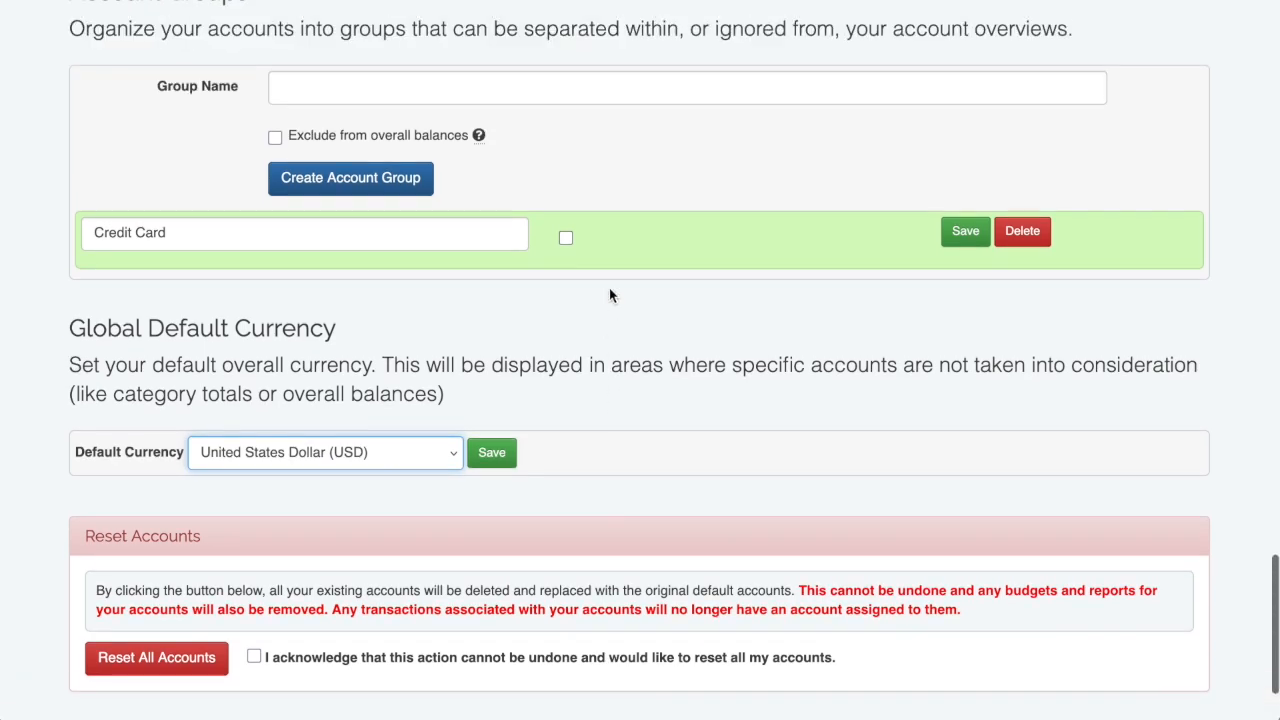
scroll(609, 295, up, 15)
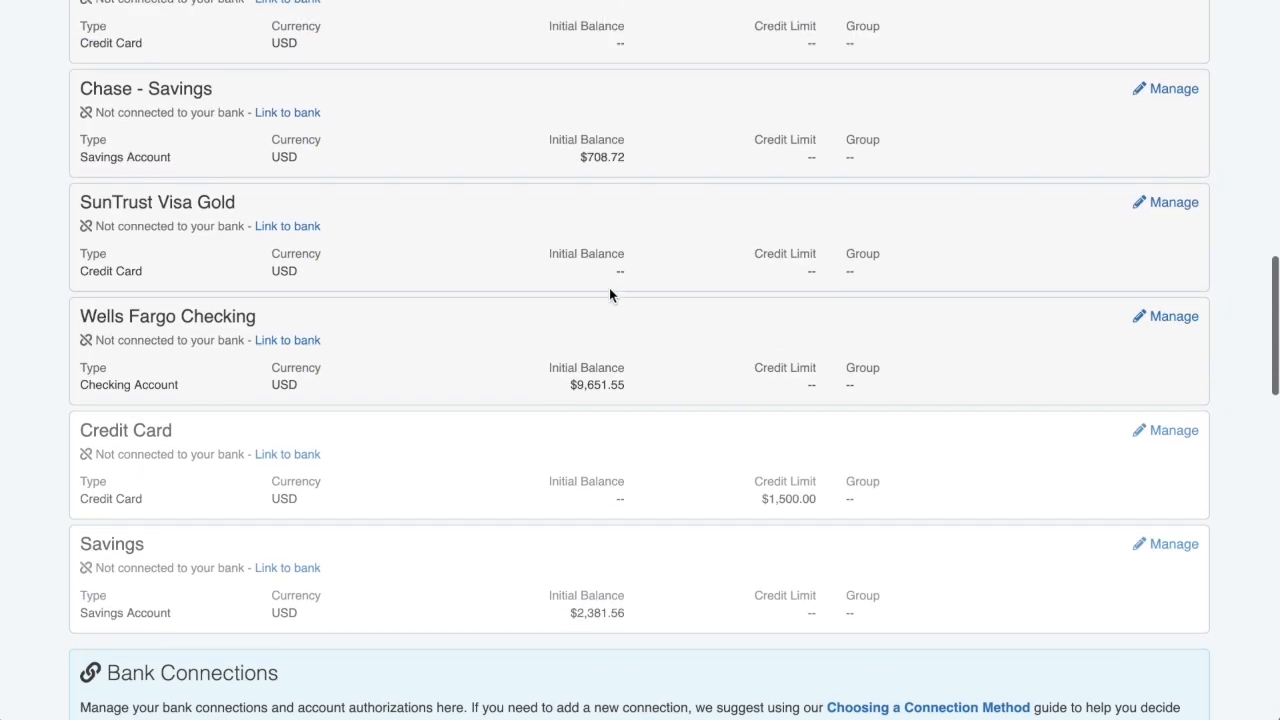
scroll(610, 295, up, 5)
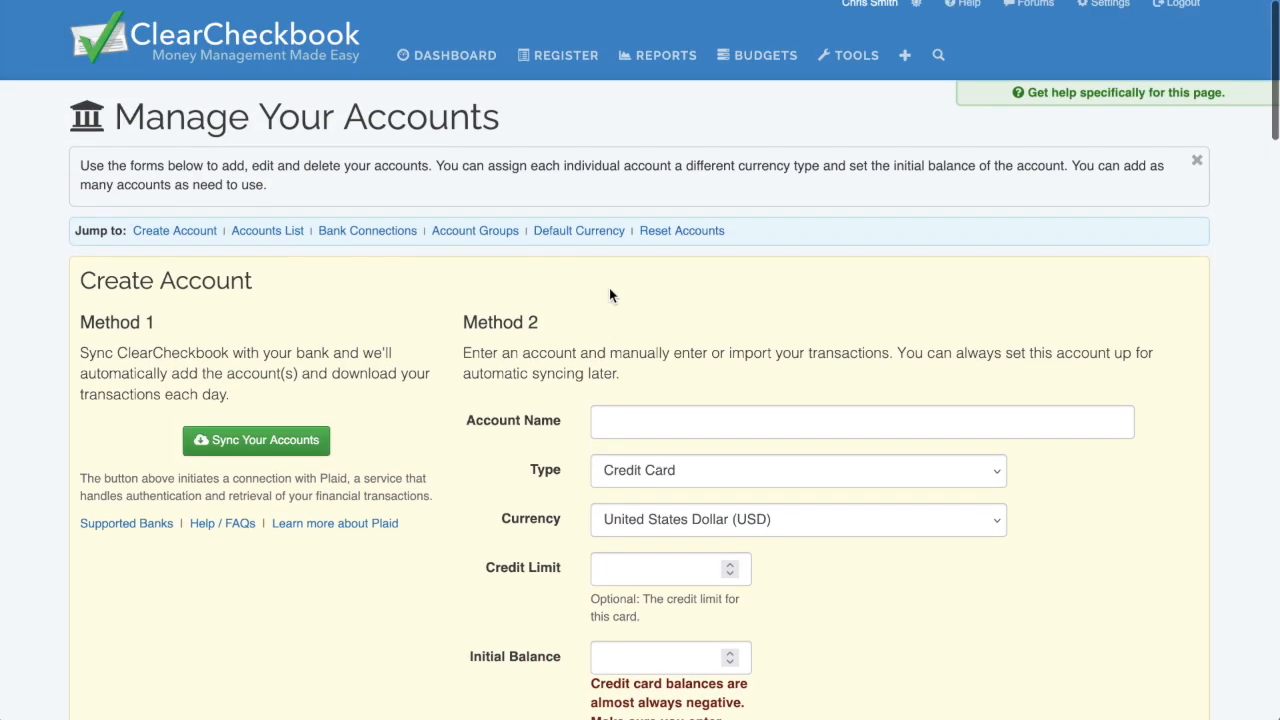
click(1111, 12)
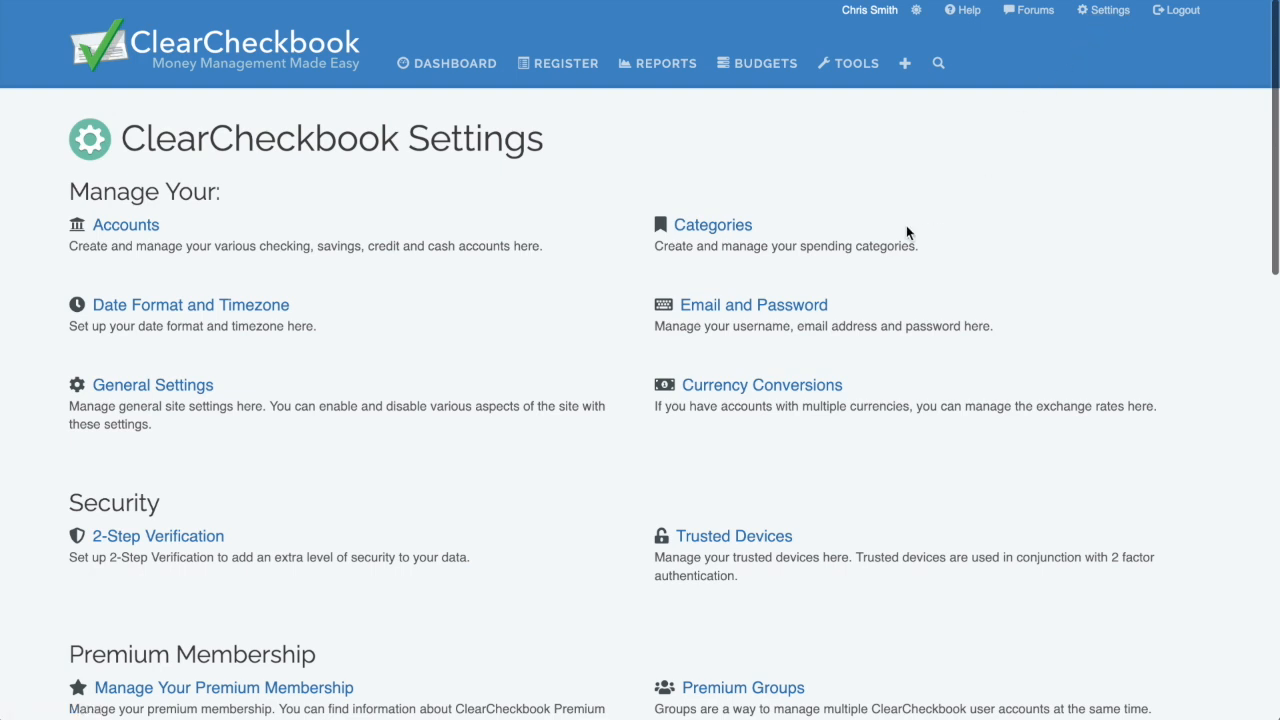
click(735, 230)
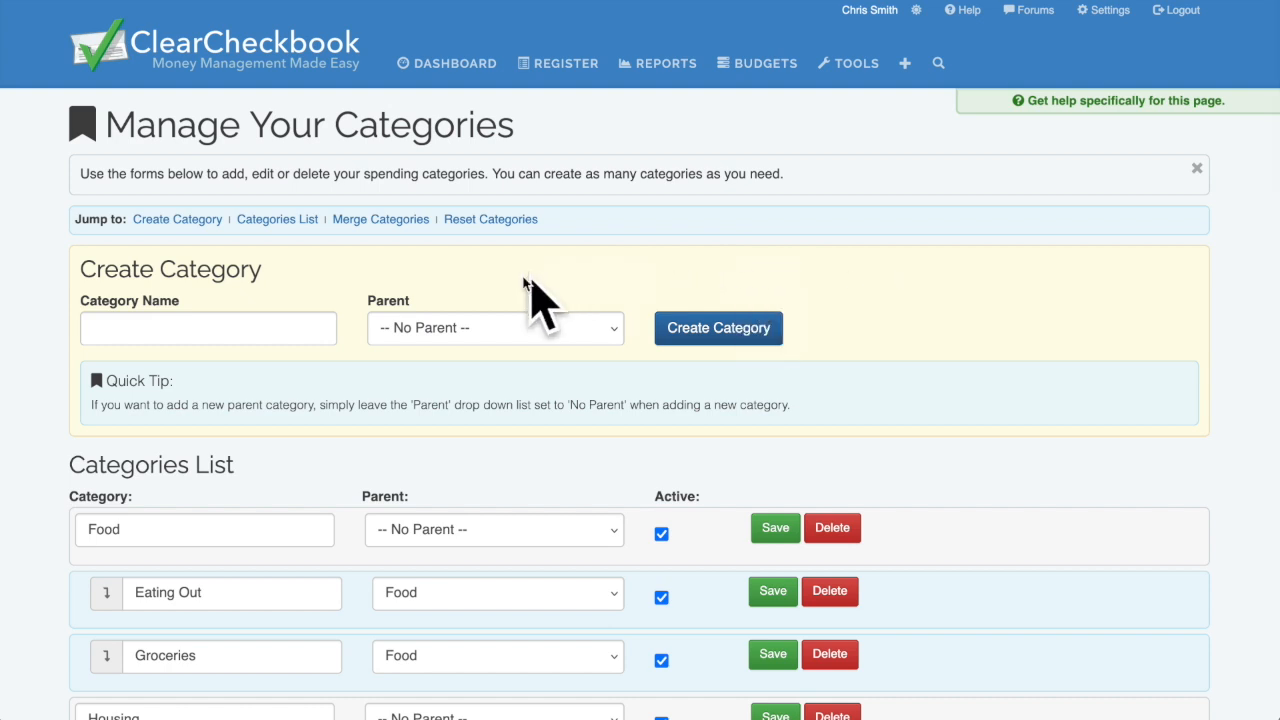
Step: Create a category named "Grocery duplicate" under the parent category Food
click(275, 336)
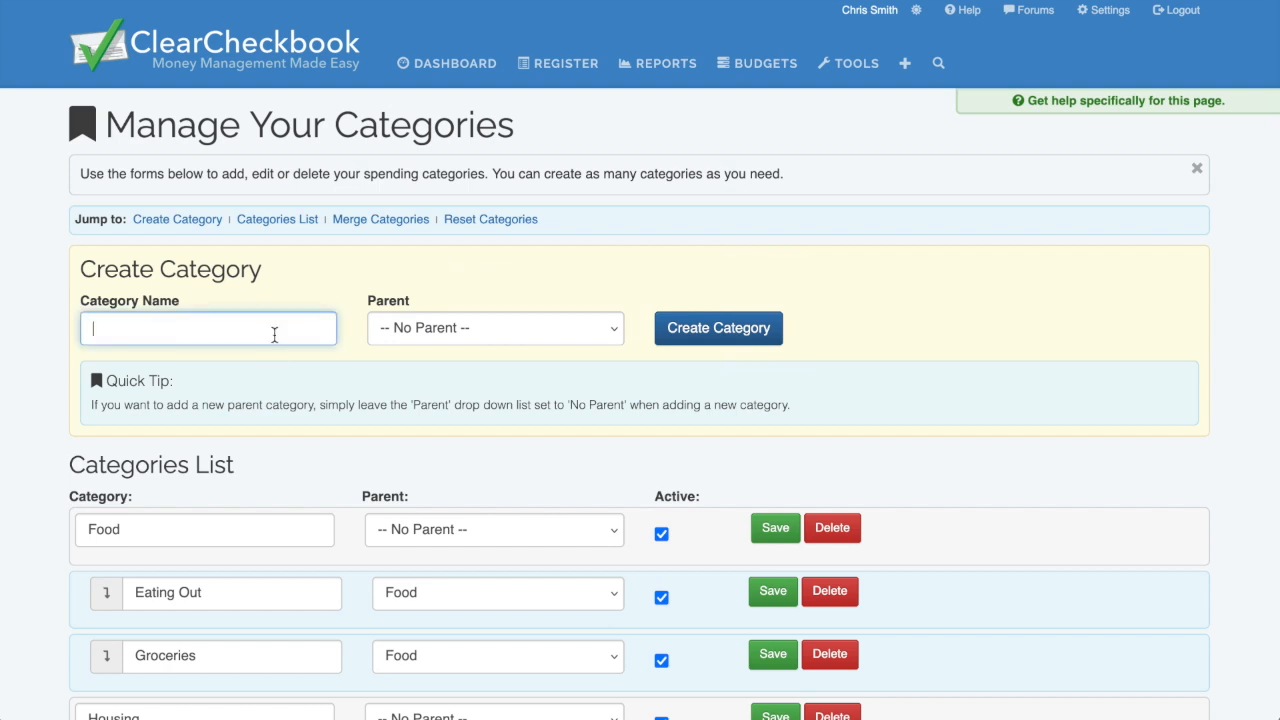
text(Grocery duplicate)
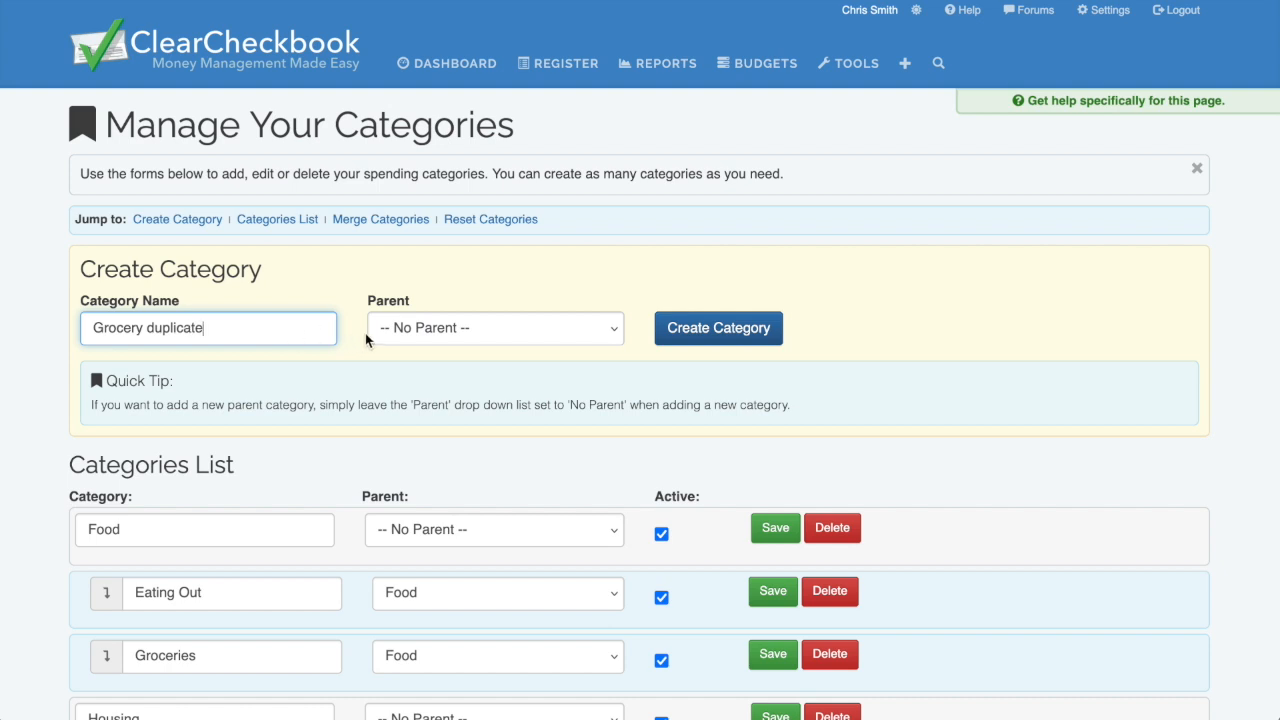
click(406, 333)
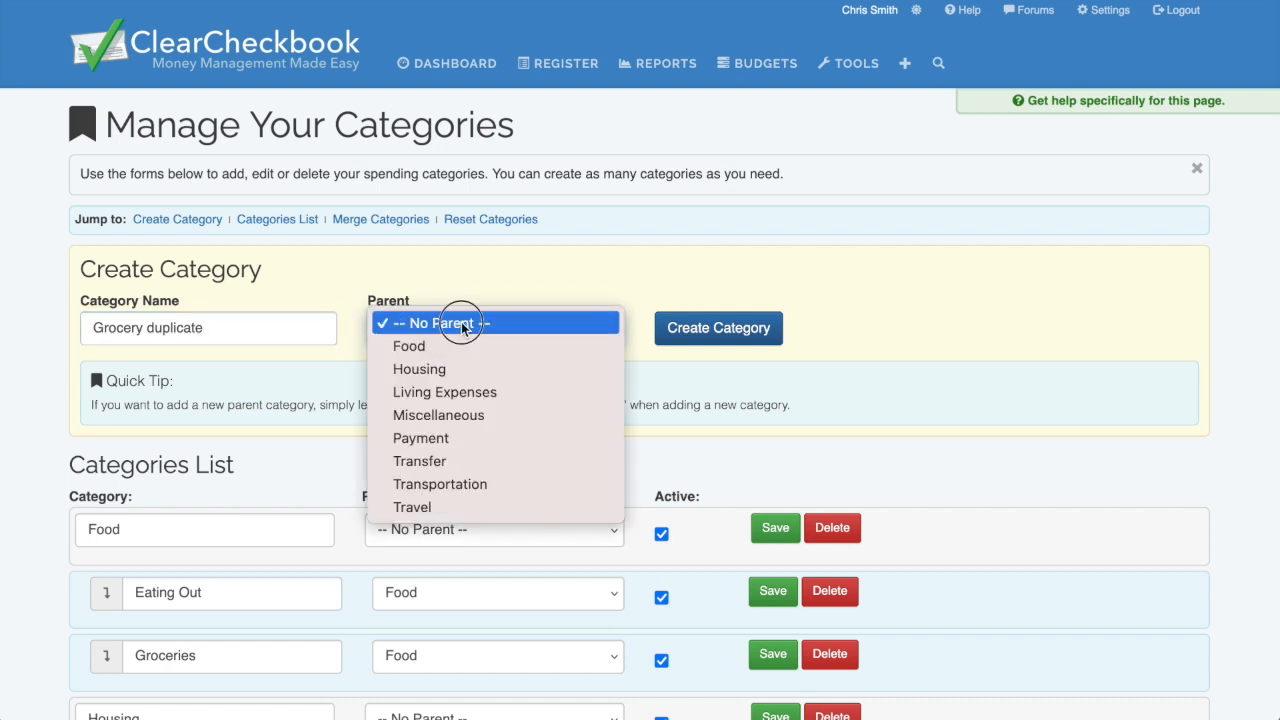
click(460, 324)
click(451, 343)
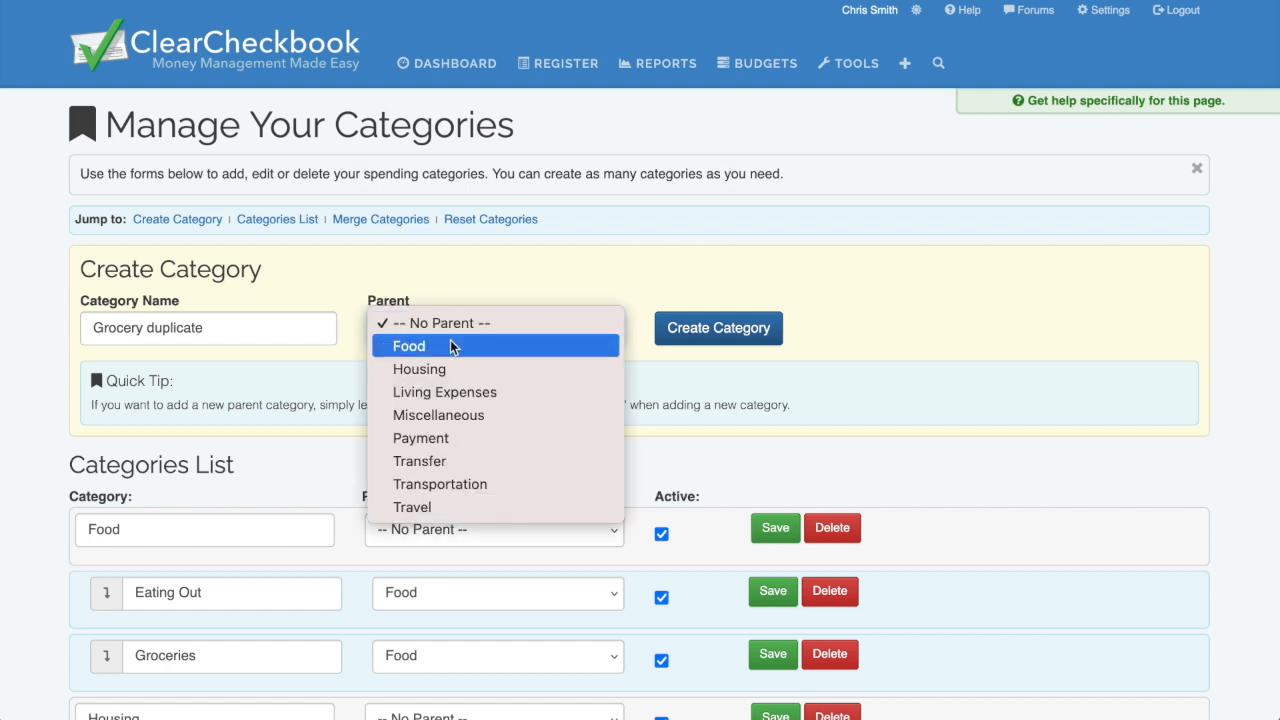
click(449, 347)
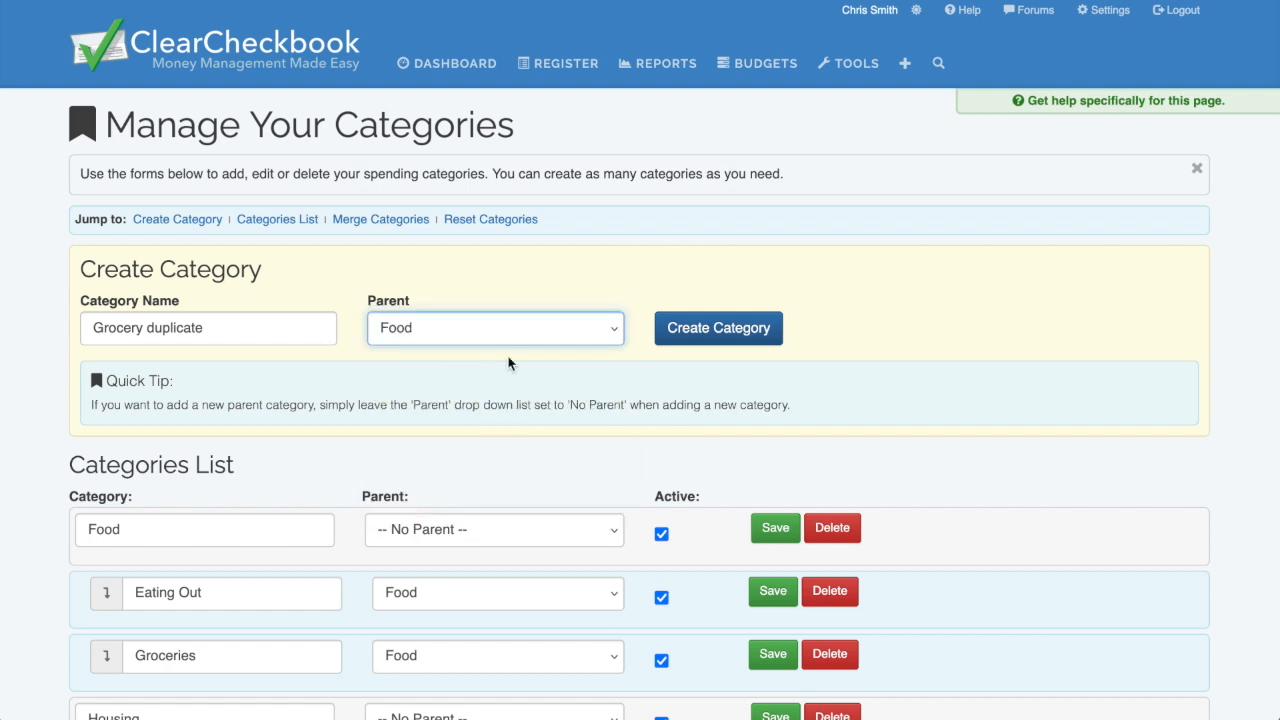
click(700, 339)
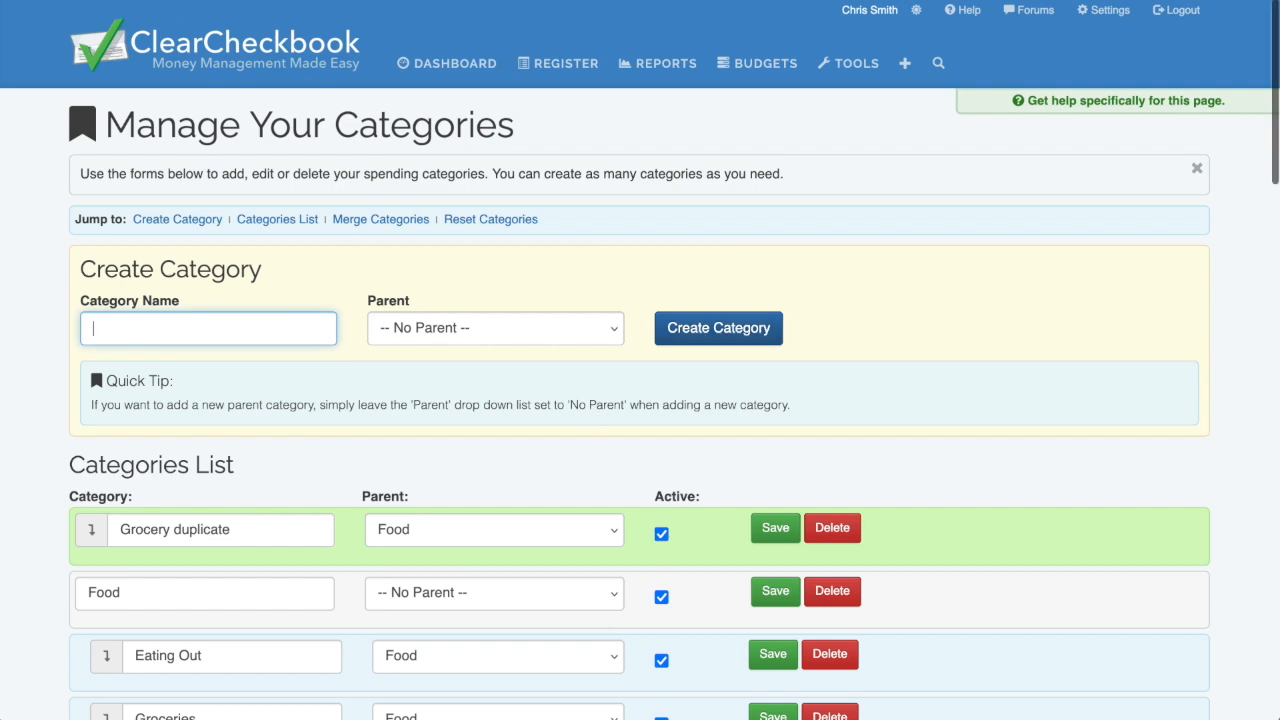
Step: Examine the parent choices for the Grocery duplicate category and close the list without choosing one
scroll(381, 343, down, 11)
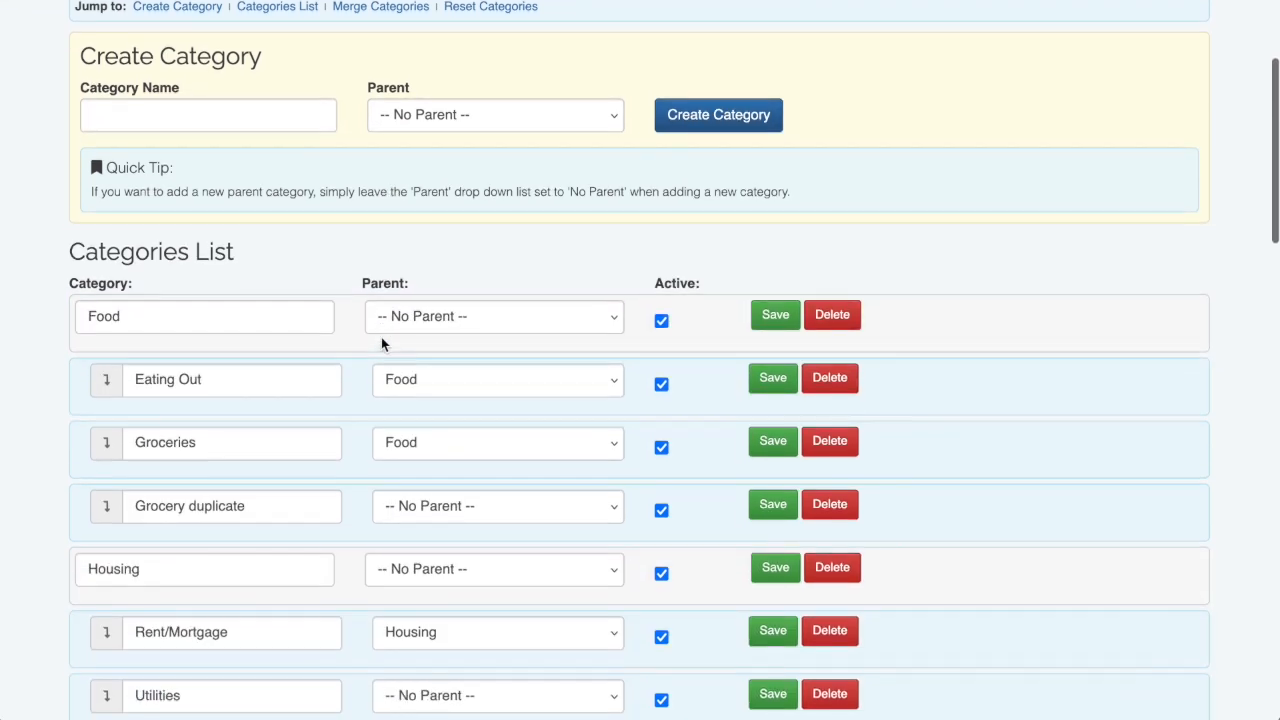
scroll(379, 344, up, 8)
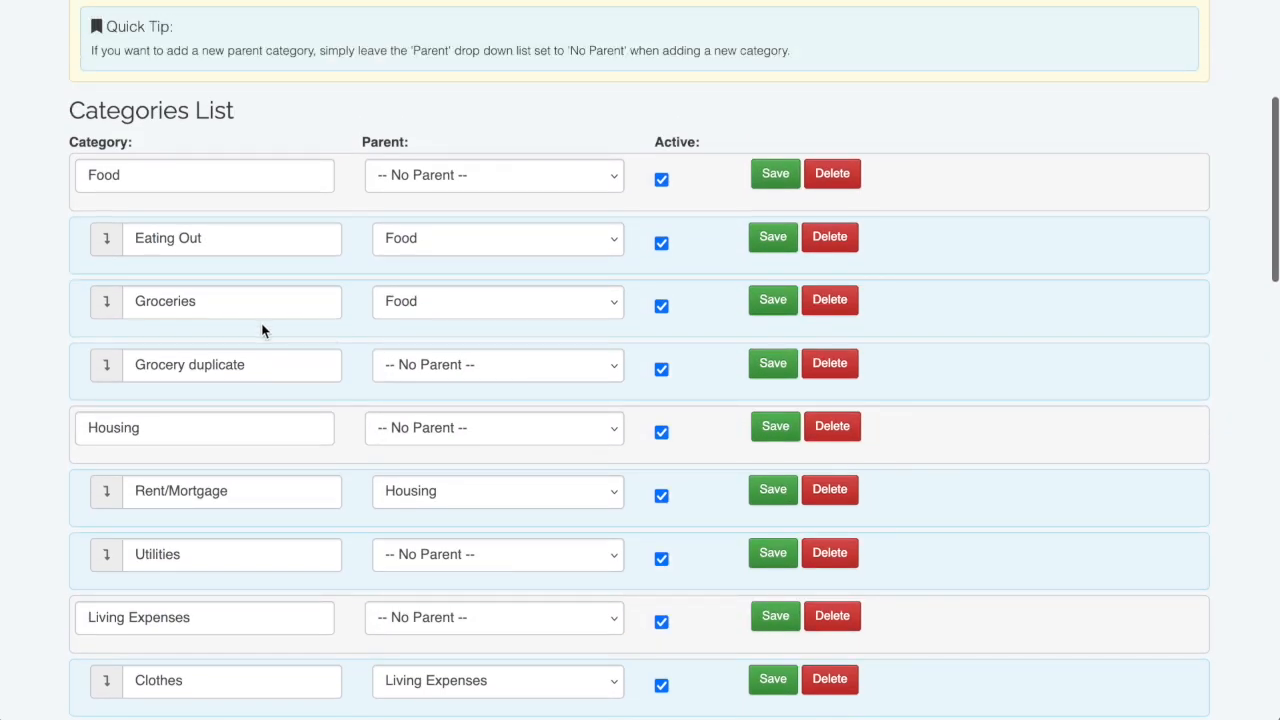
click(266, 363)
click(446, 365)
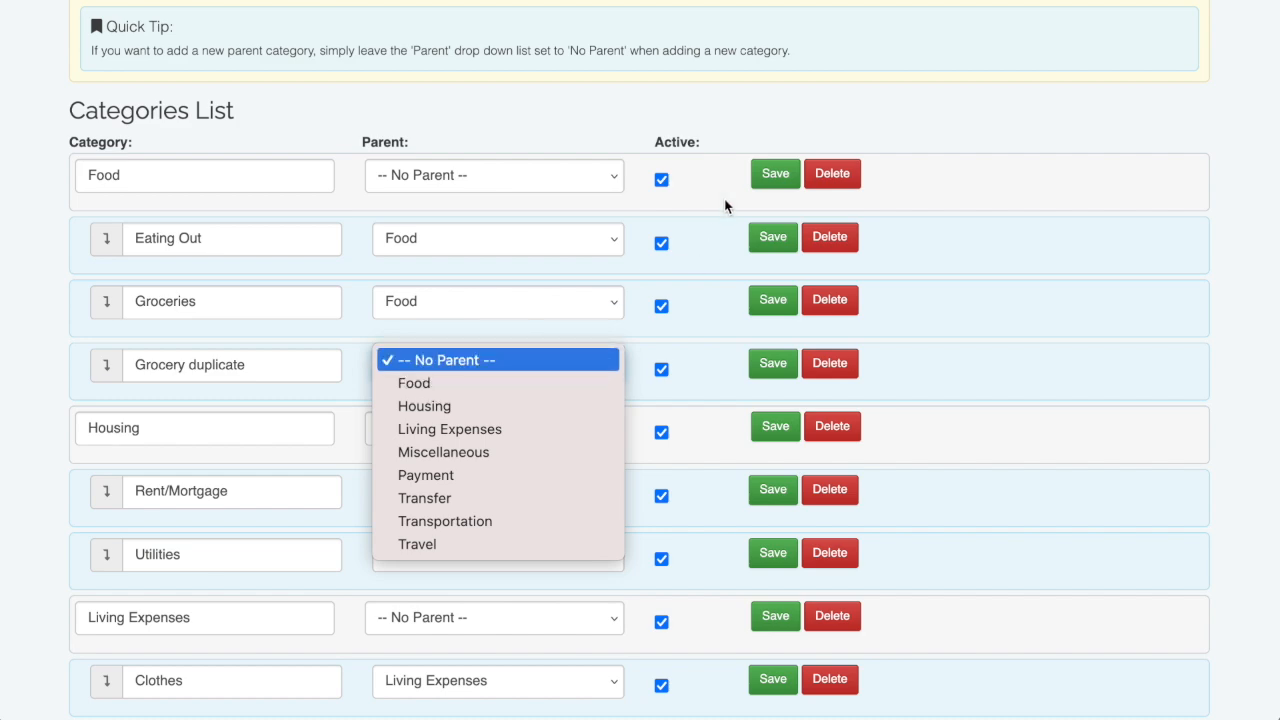
click(724, 140)
Step: Request deletion of the Gas category in the categories list and cancel the confirmation
scroll(722, 140, down, 3)
scroll(724, 148, down, 8)
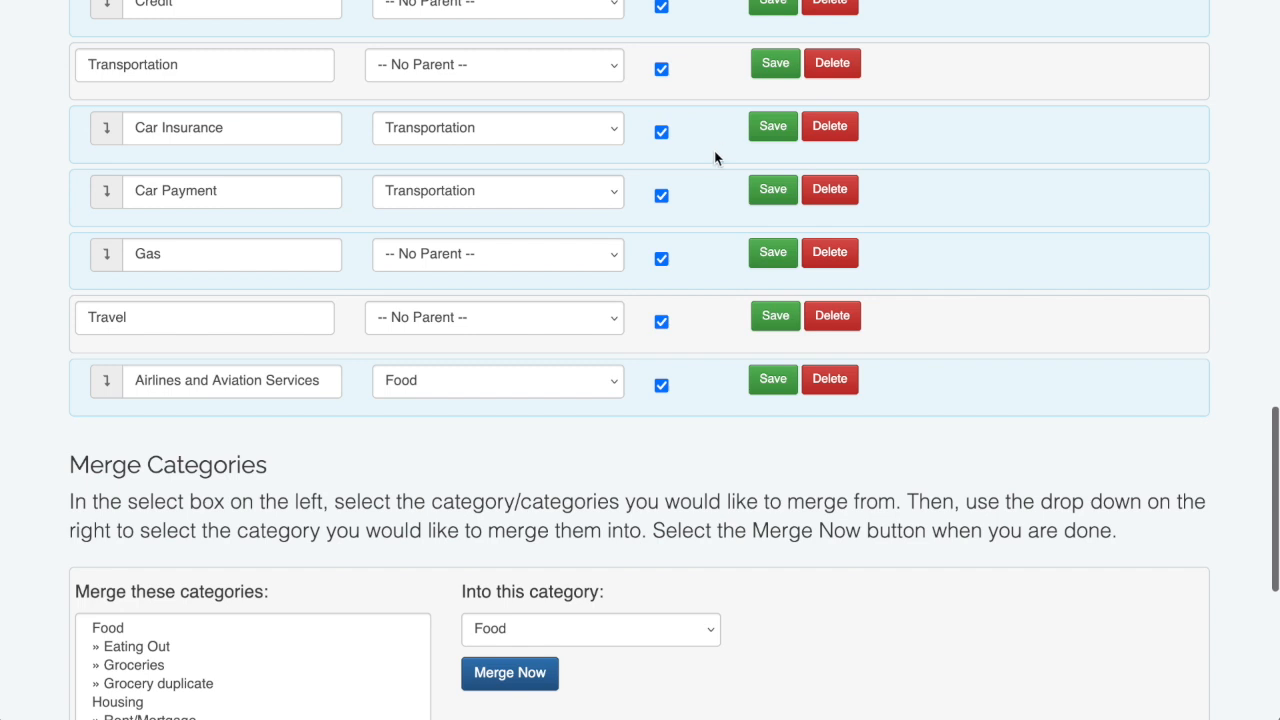
click(821, 257)
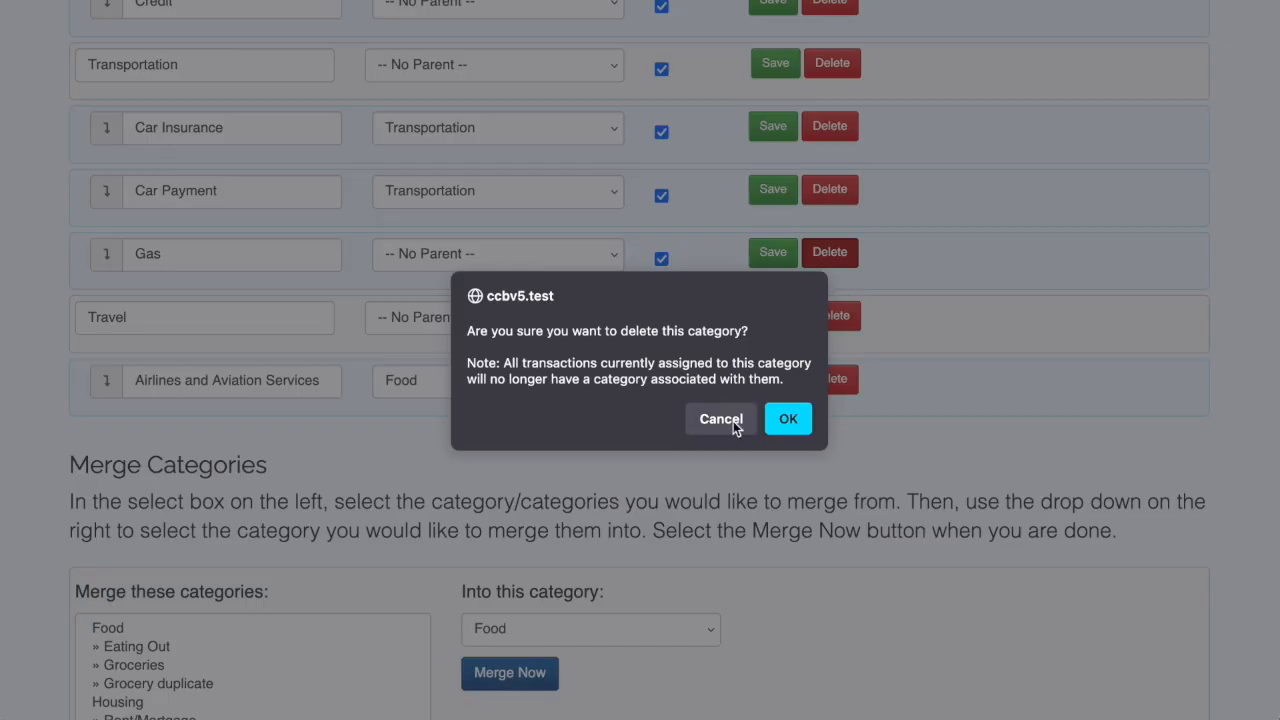
click(733, 421)
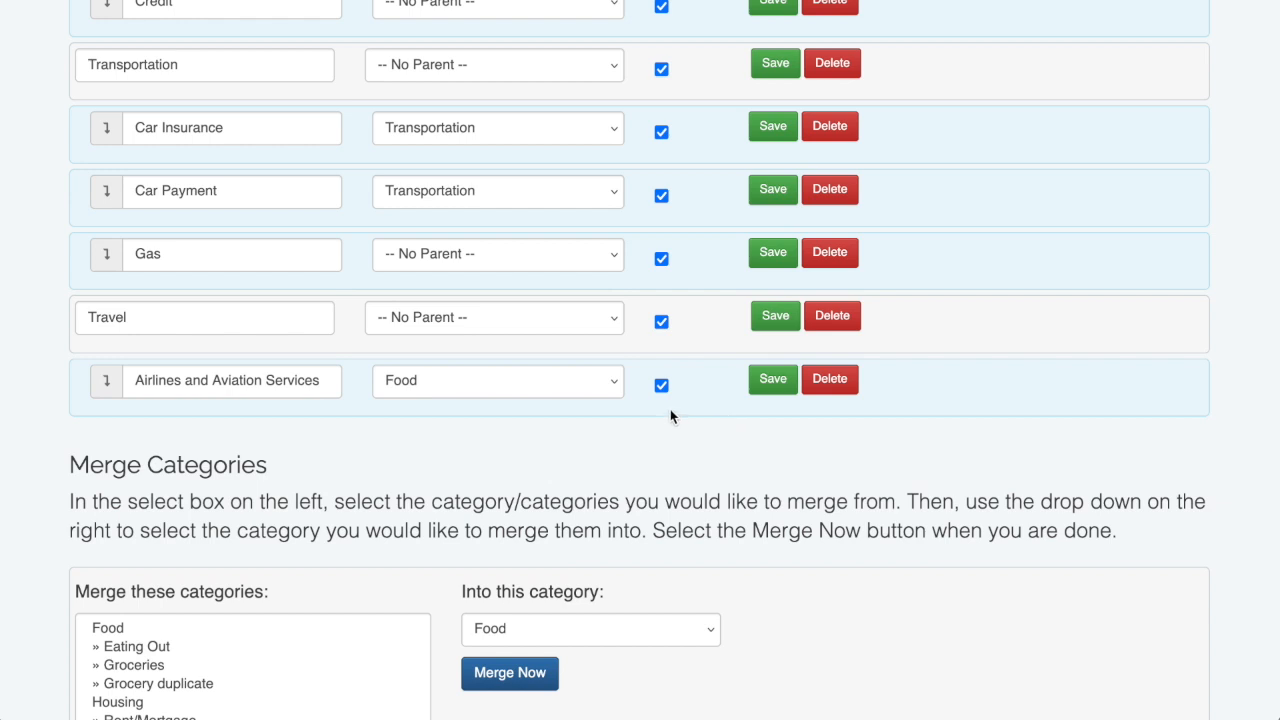
Step: Merge only the Grocery duplicate category into Groceries and confirm the irreversible merge
scroll(686, 439, down, 1)
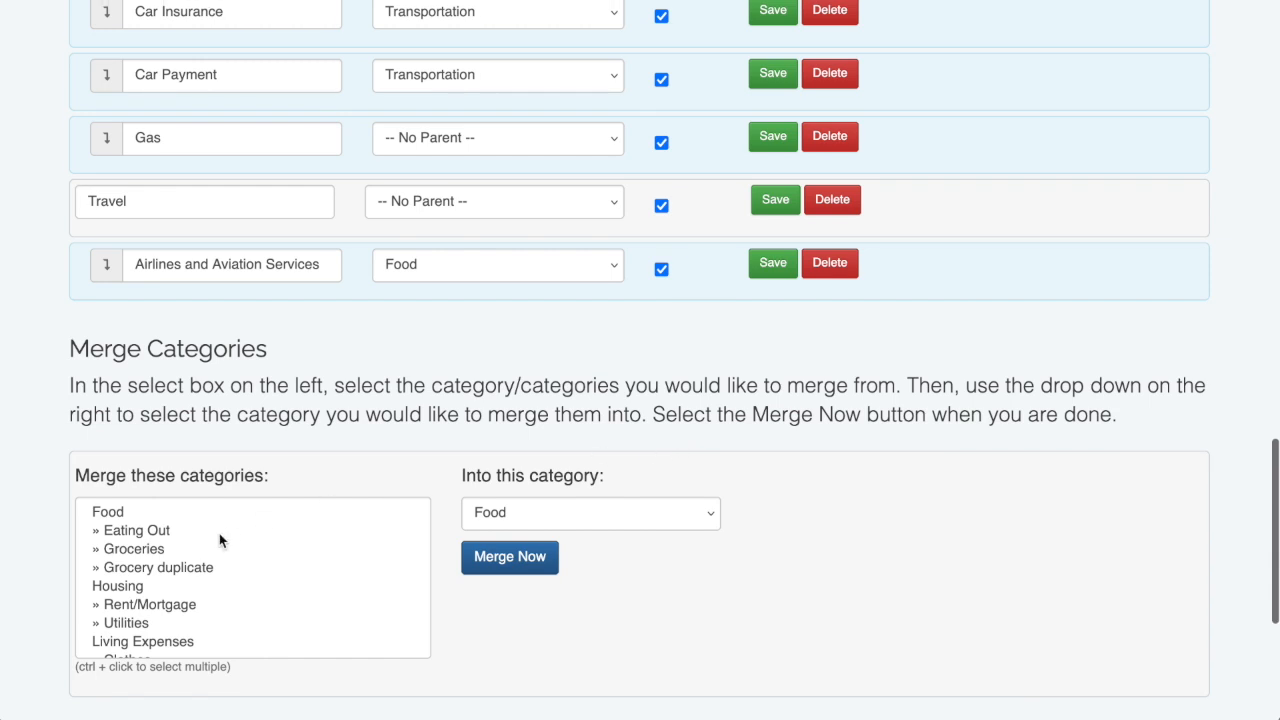
click(203, 550)
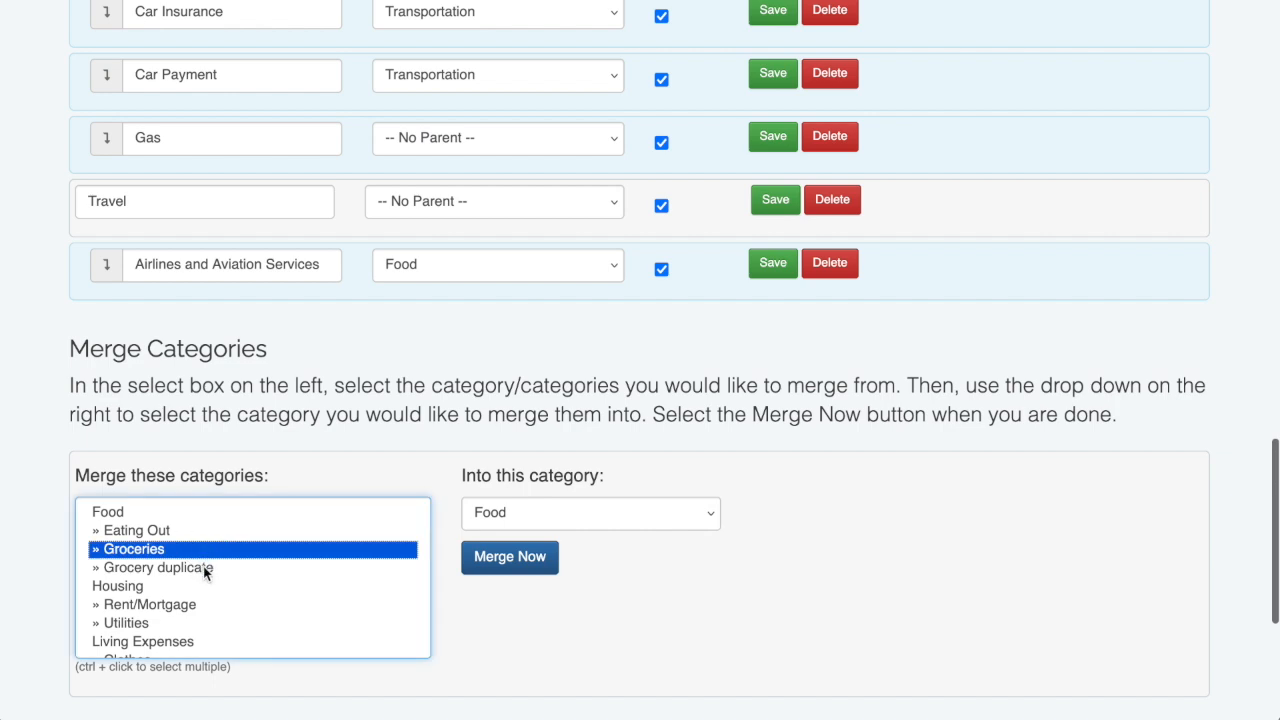
ctrl+click(203, 566)
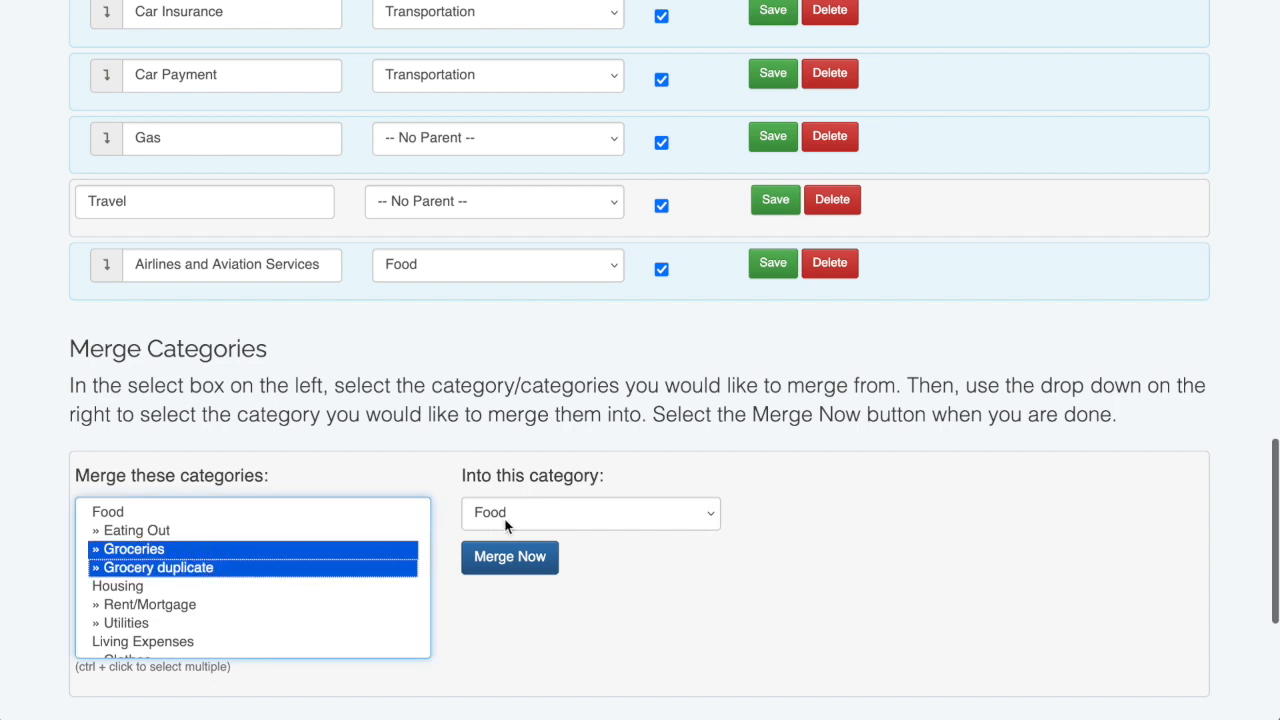
click(406, 549)
click(349, 568)
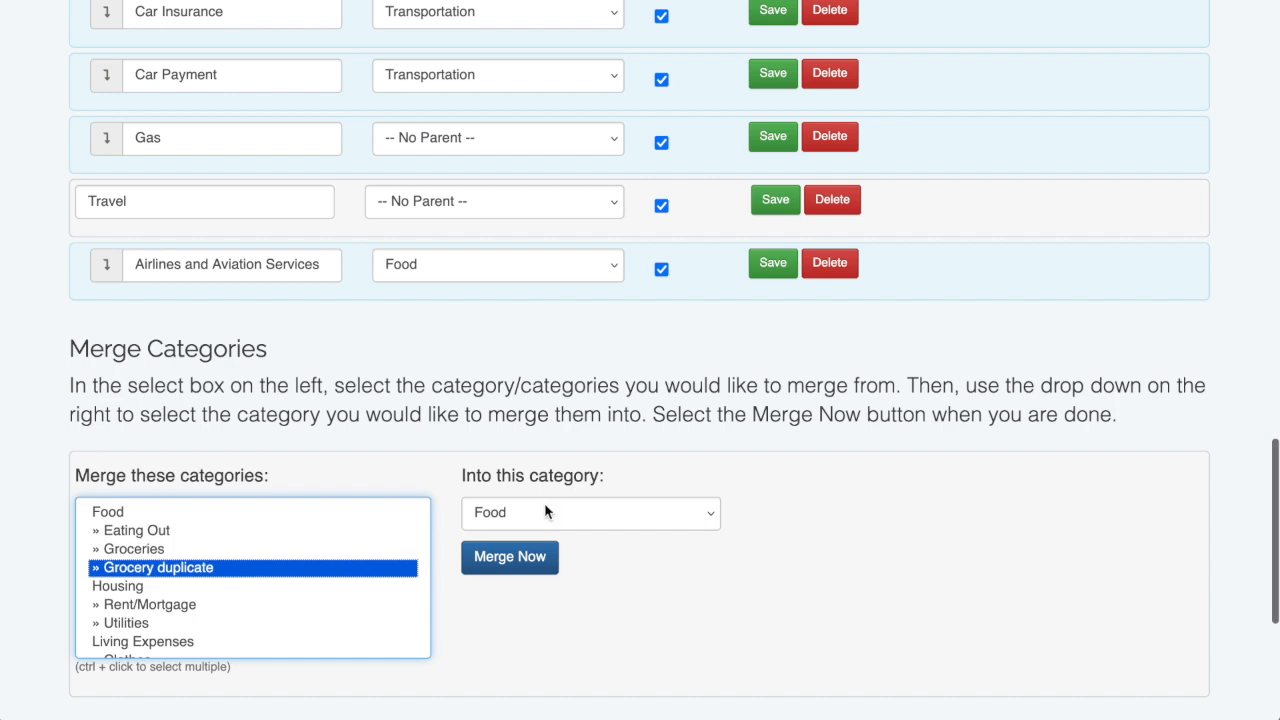
click(546, 512)
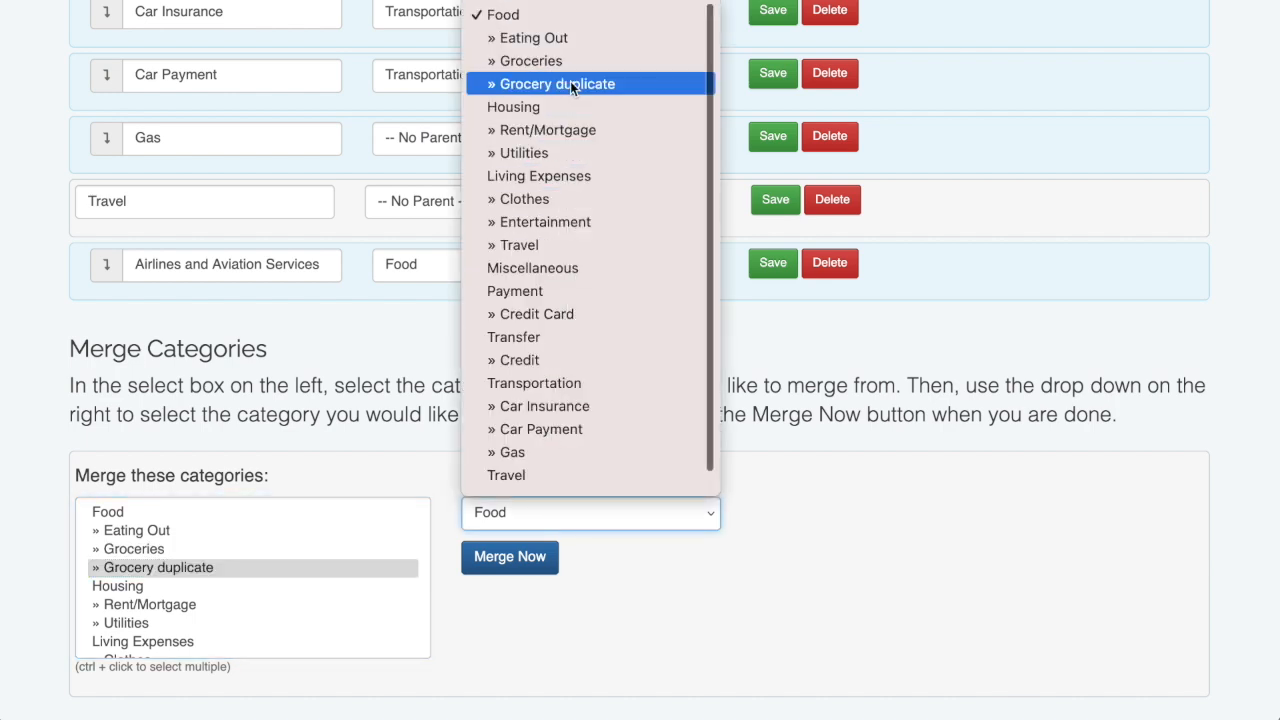
click(572, 85)
click(578, 514)
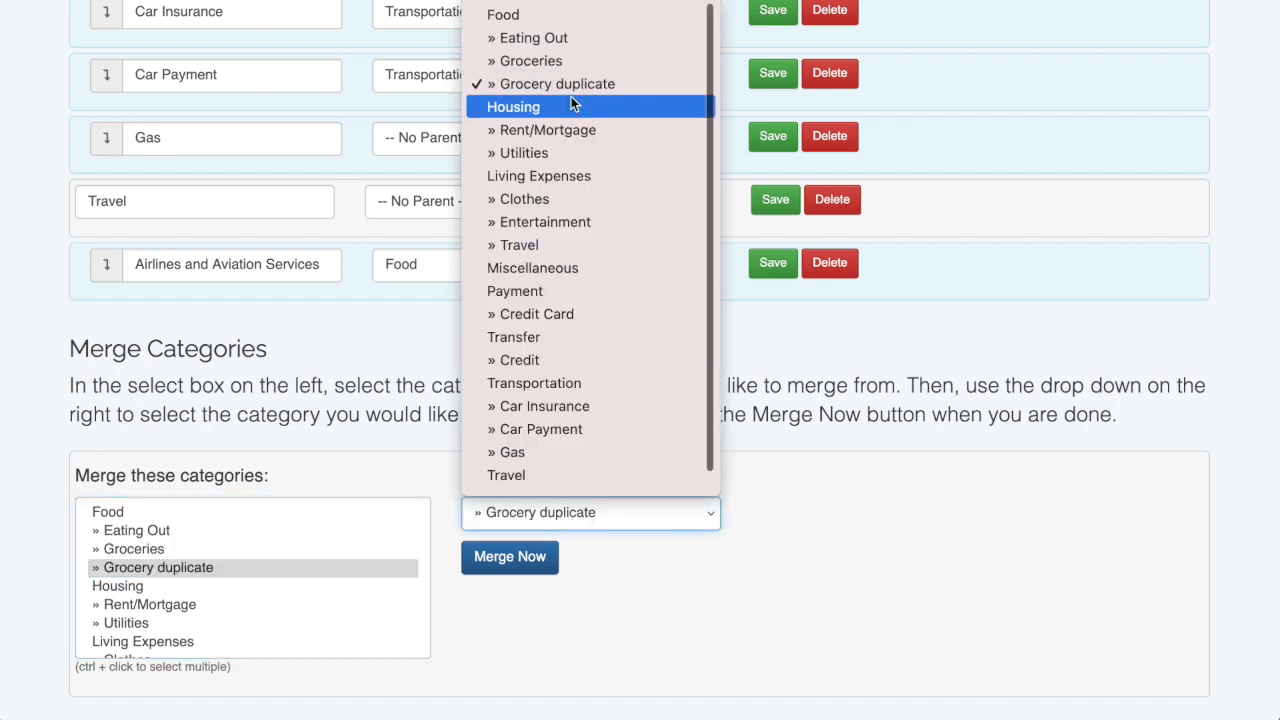
click(563, 57)
click(528, 557)
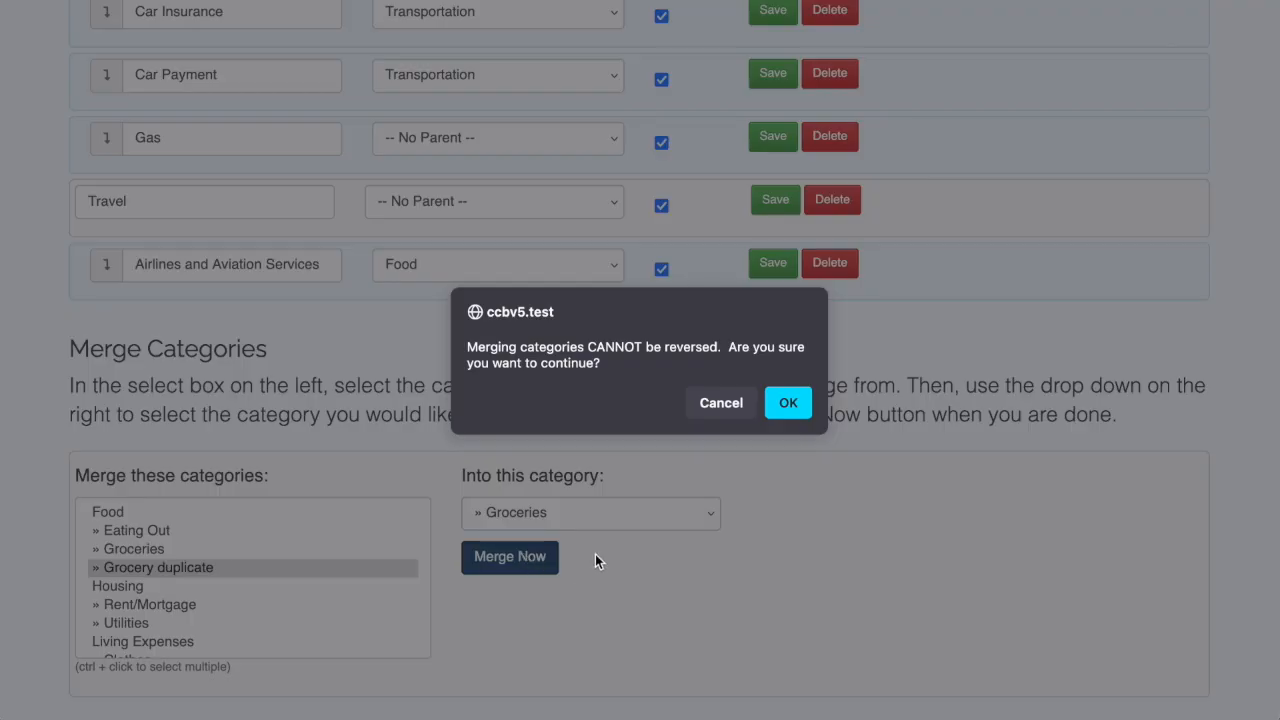
click(779, 404)
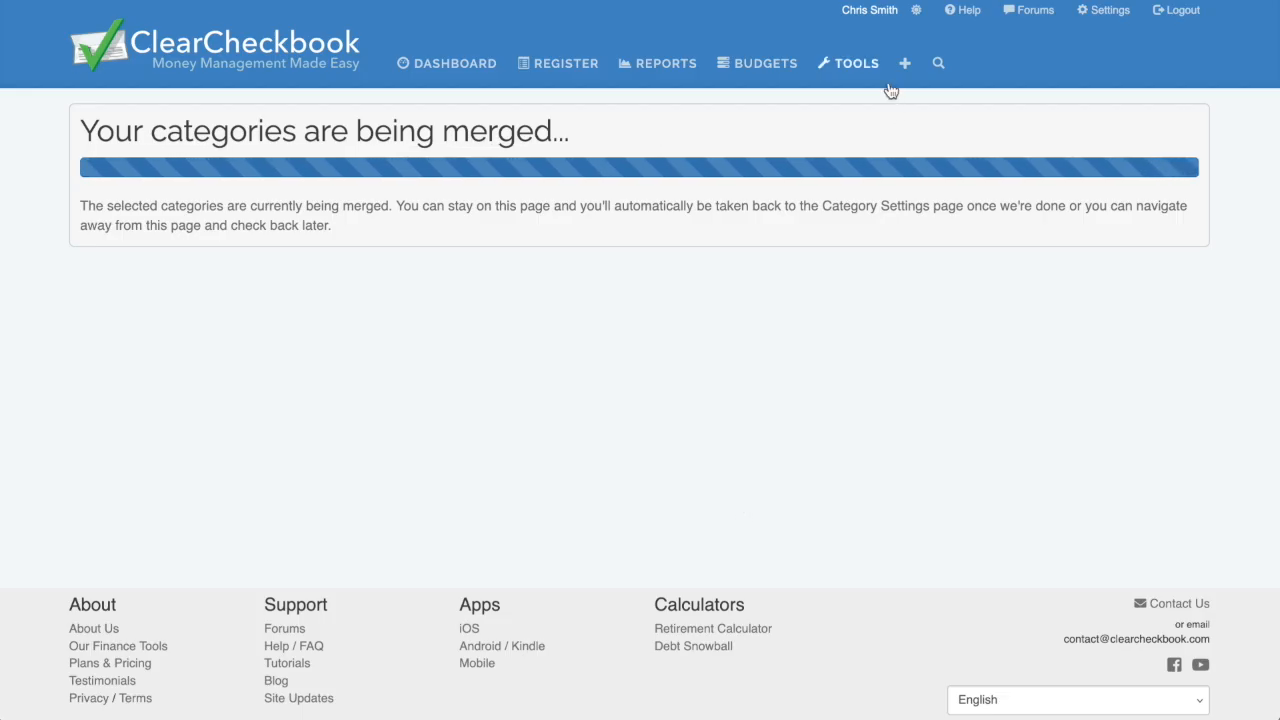
Step: Leave the category merge page and go by way of the settings and dashboard to the Transaction Register
click(1107, 12)
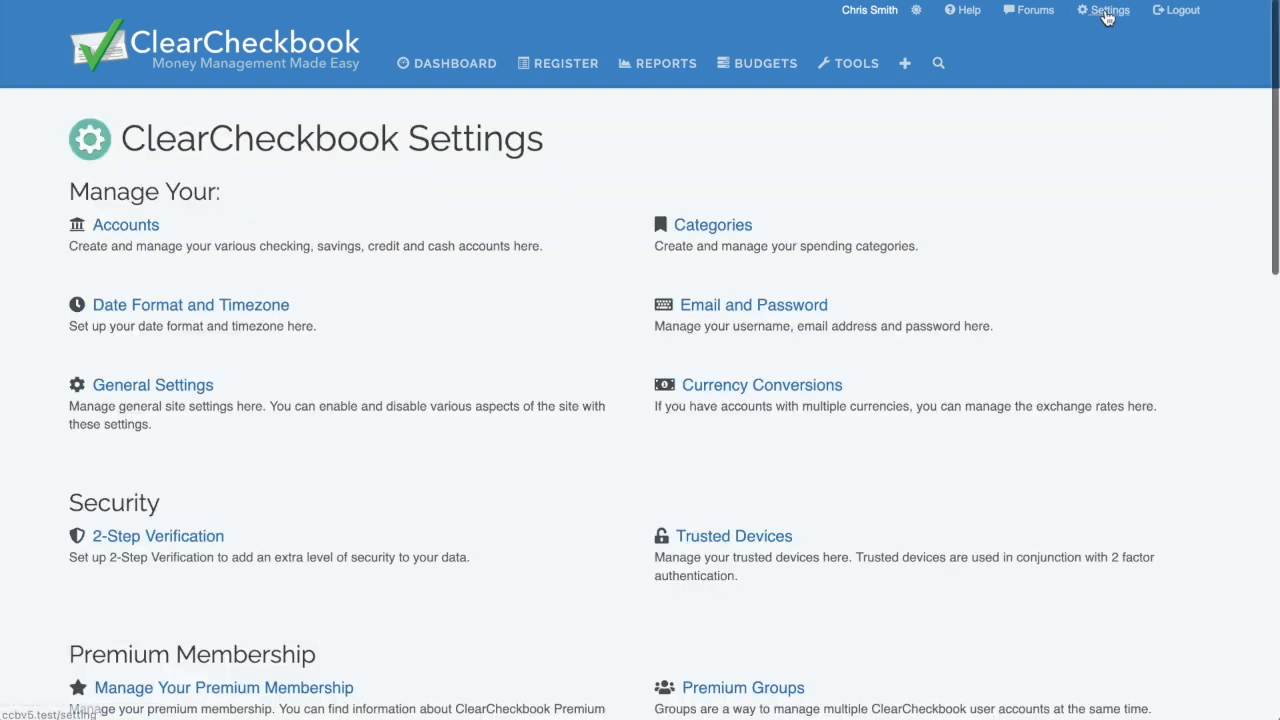
click(452, 66)
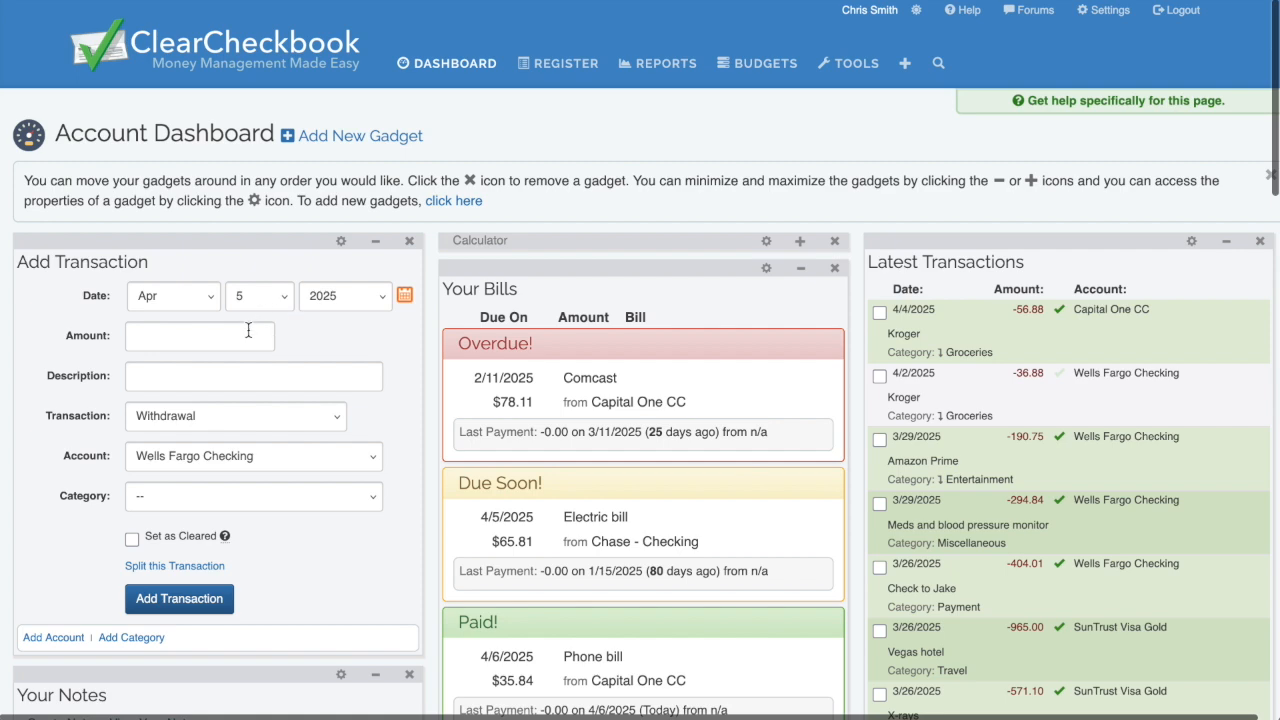
click(560, 64)
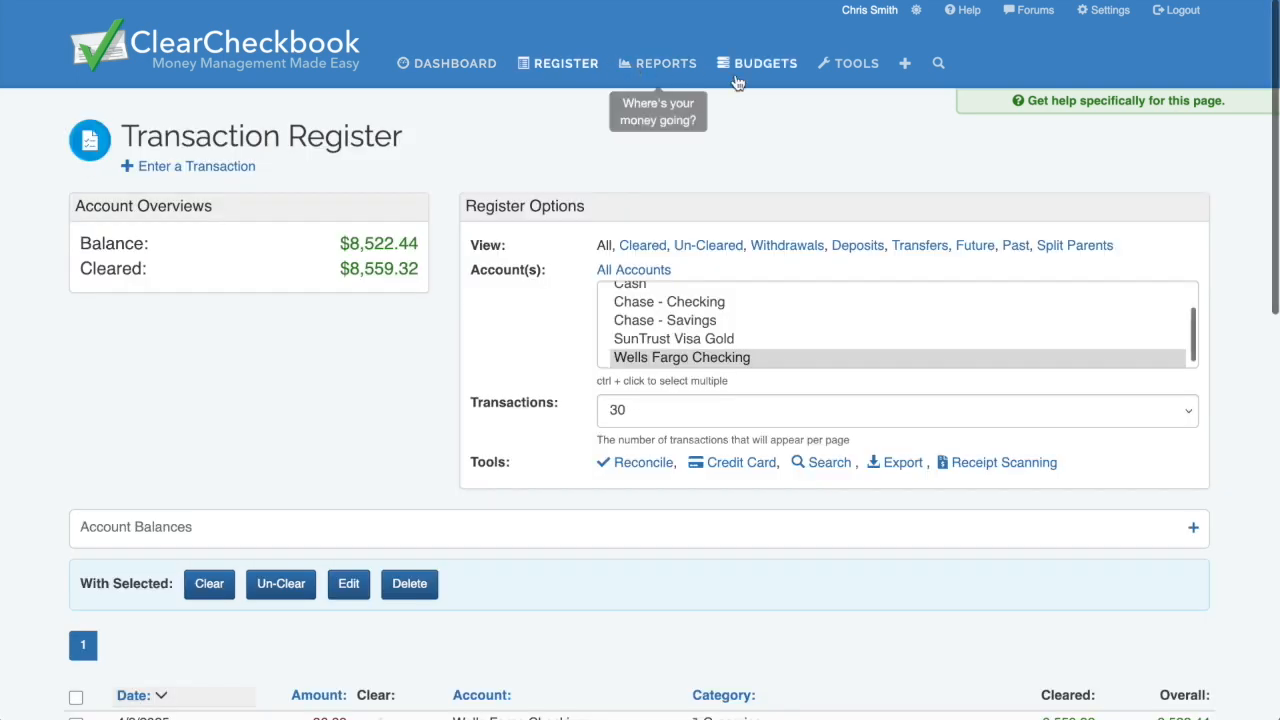
Step: Start a new transaction with an amount of 200 and the description "test transaction"
click(900, 67)
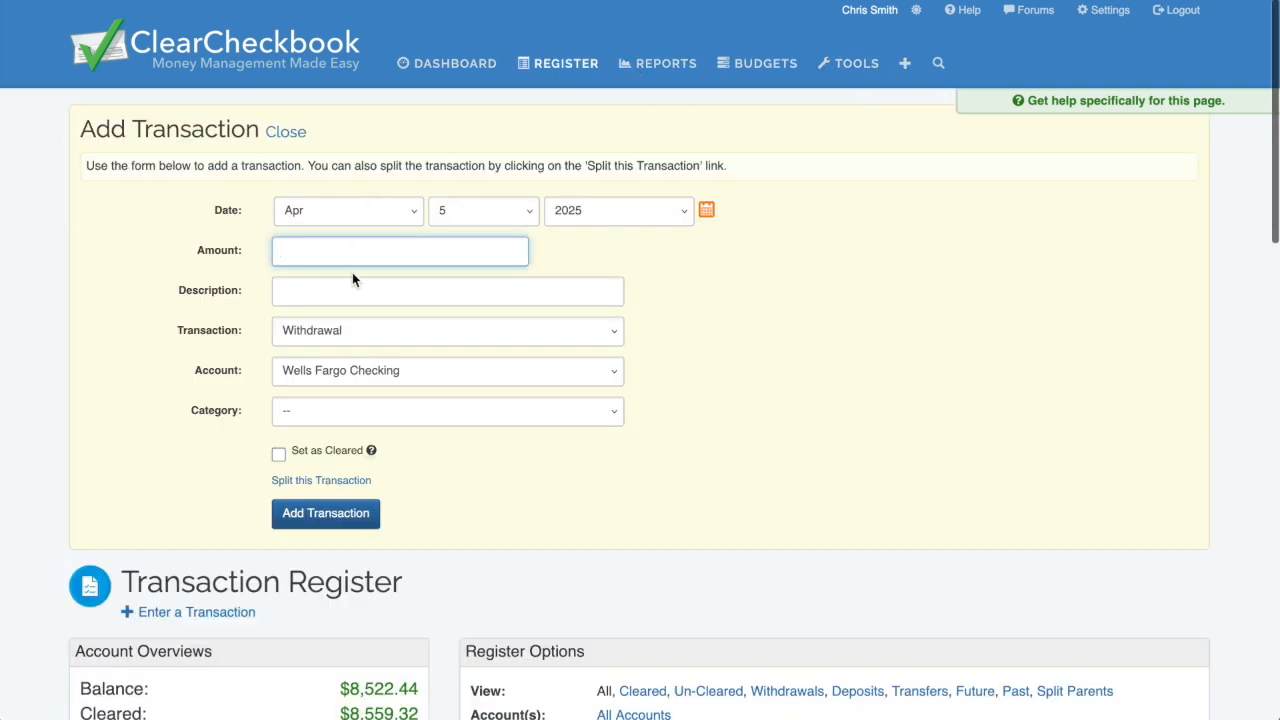
text(200)
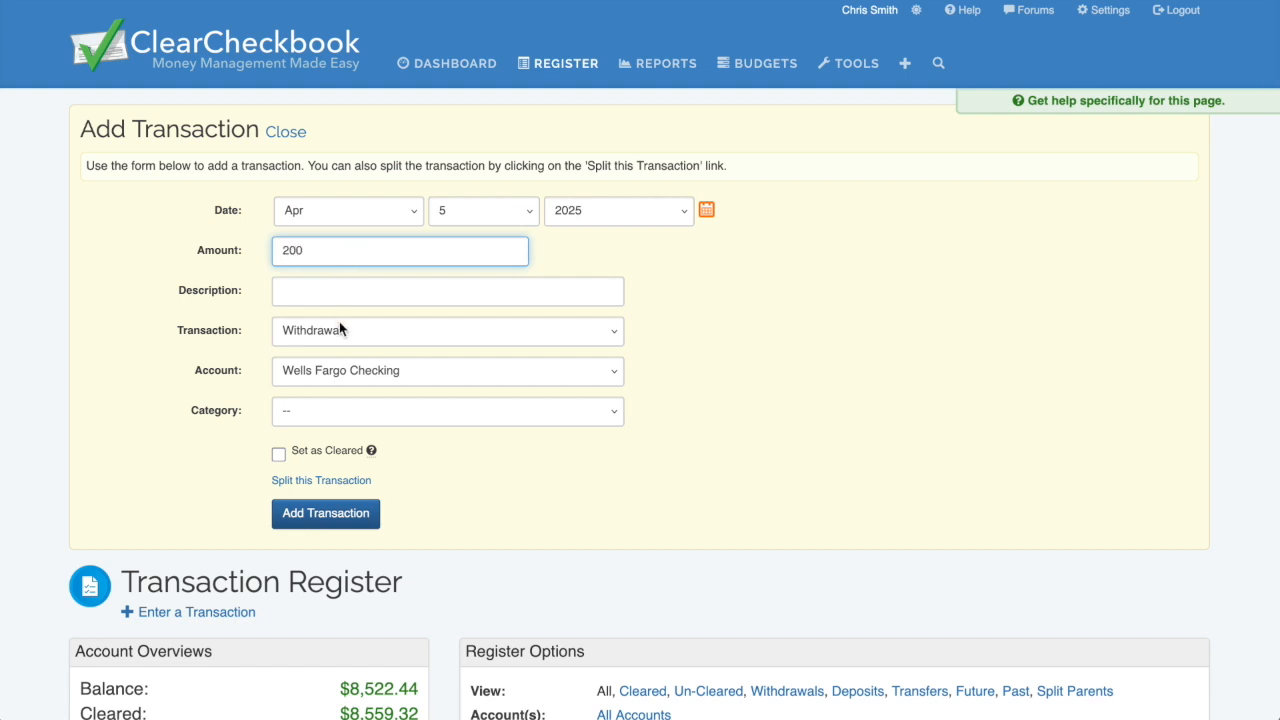
click(346, 289)
text(test transaction)
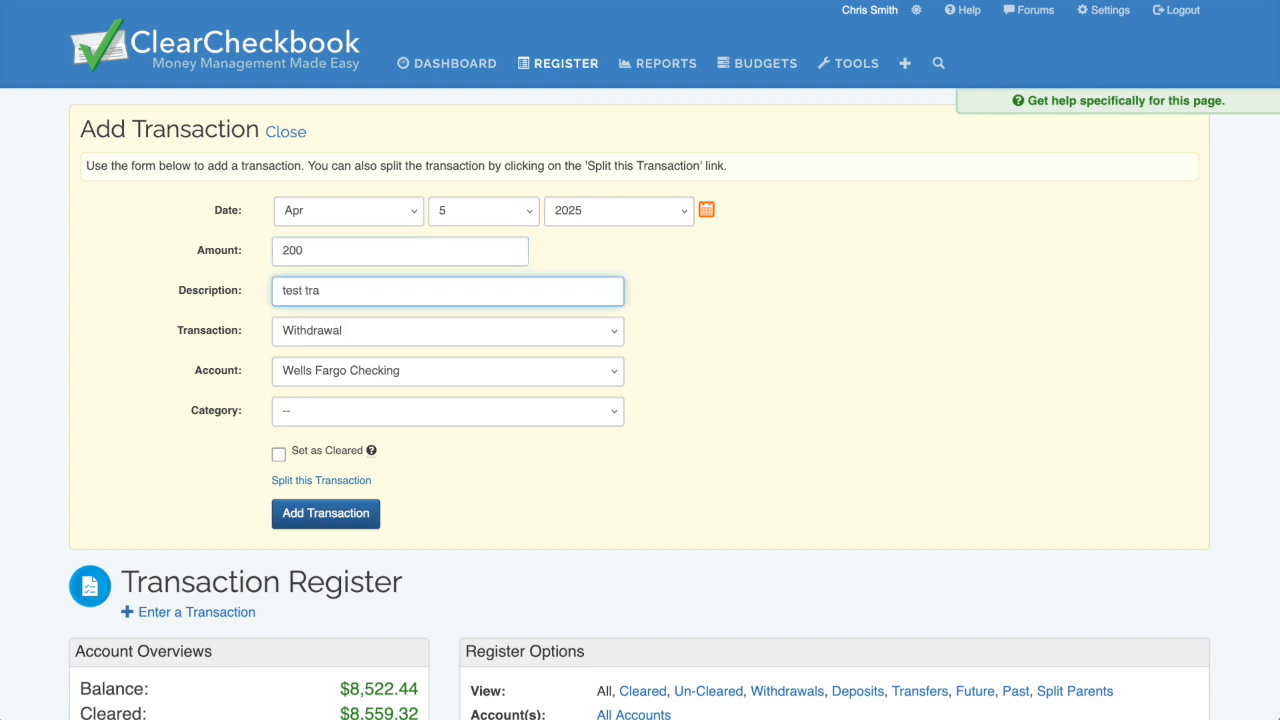
Step: Assign the transaction to the Wells Fargo Checking account and the Entertainment category, and add it to the register
click(363, 369)
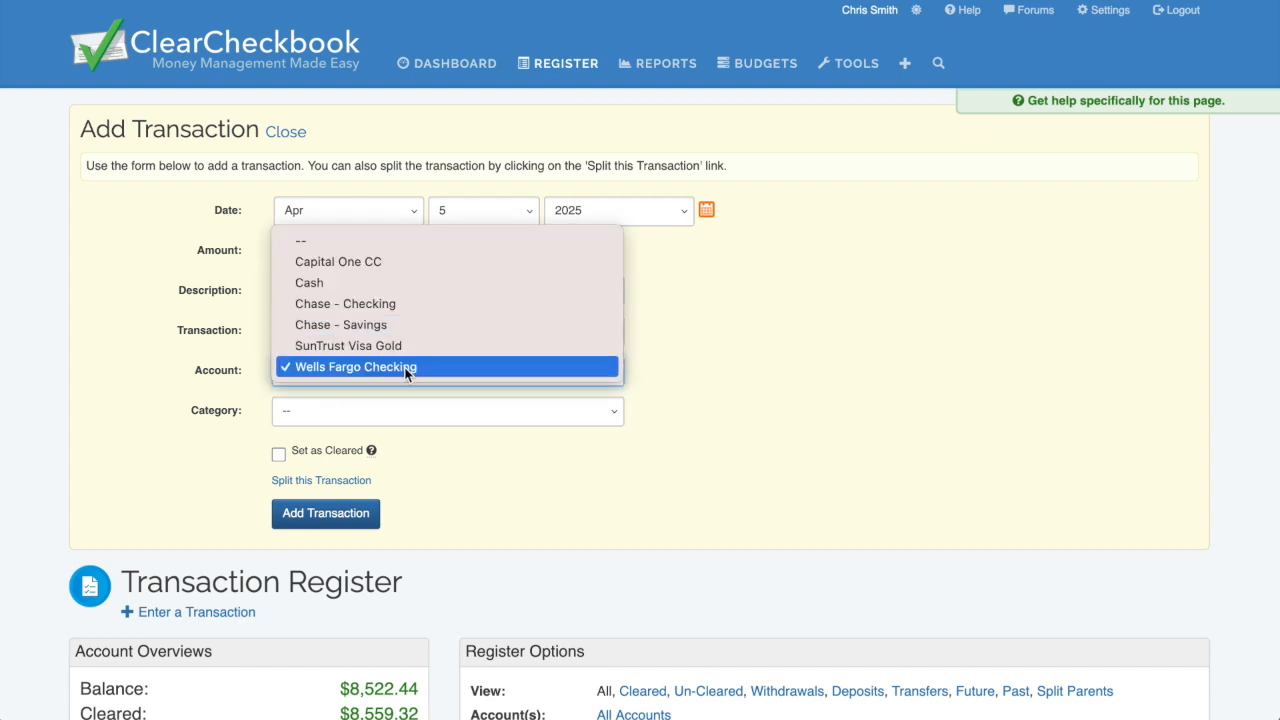
click(407, 368)
click(407, 411)
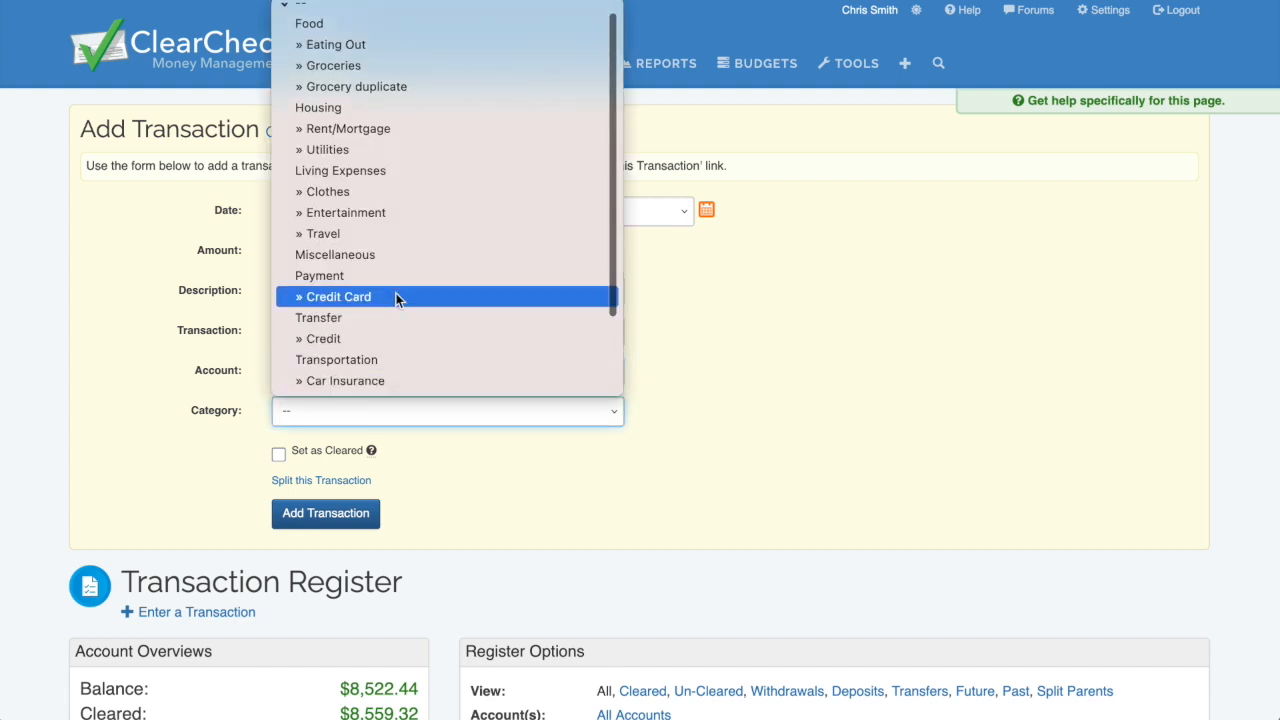
click(395, 216)
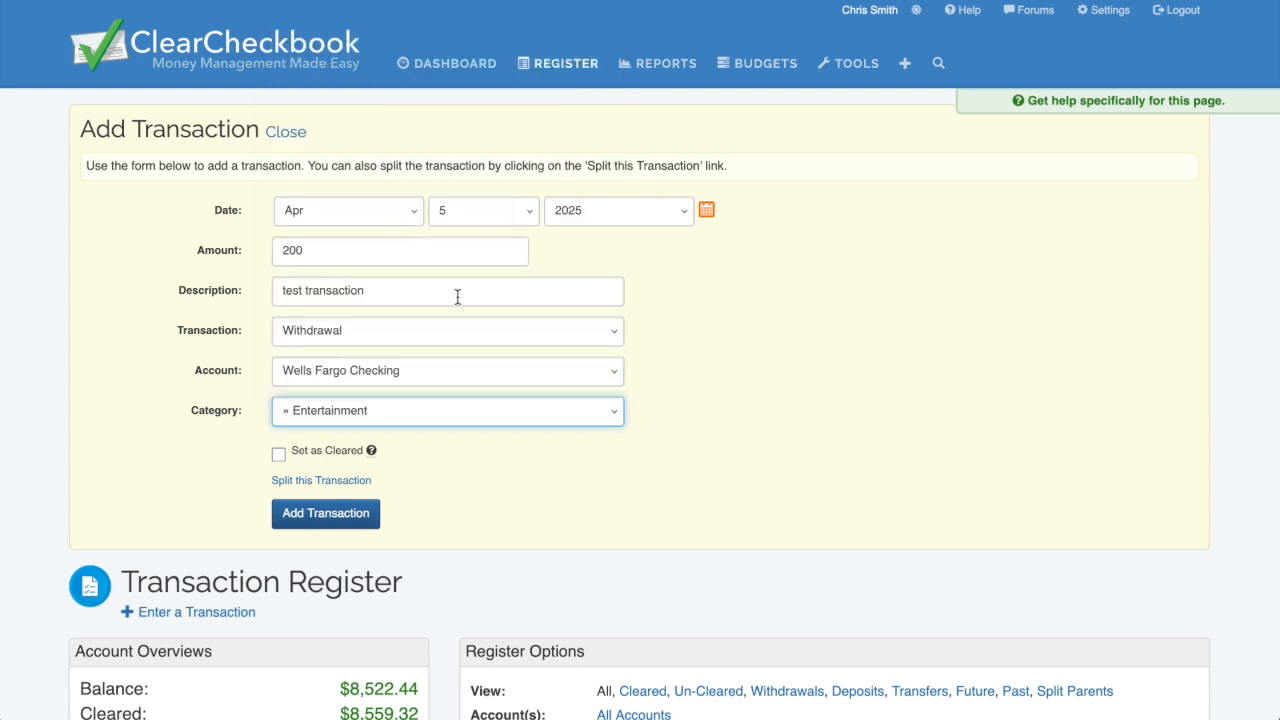
click(340, 512)
Step: Review the new test transaction in the register and the account overview balances
scroll(558, 530, down, 2)
scroll(558, 535, down, 5)
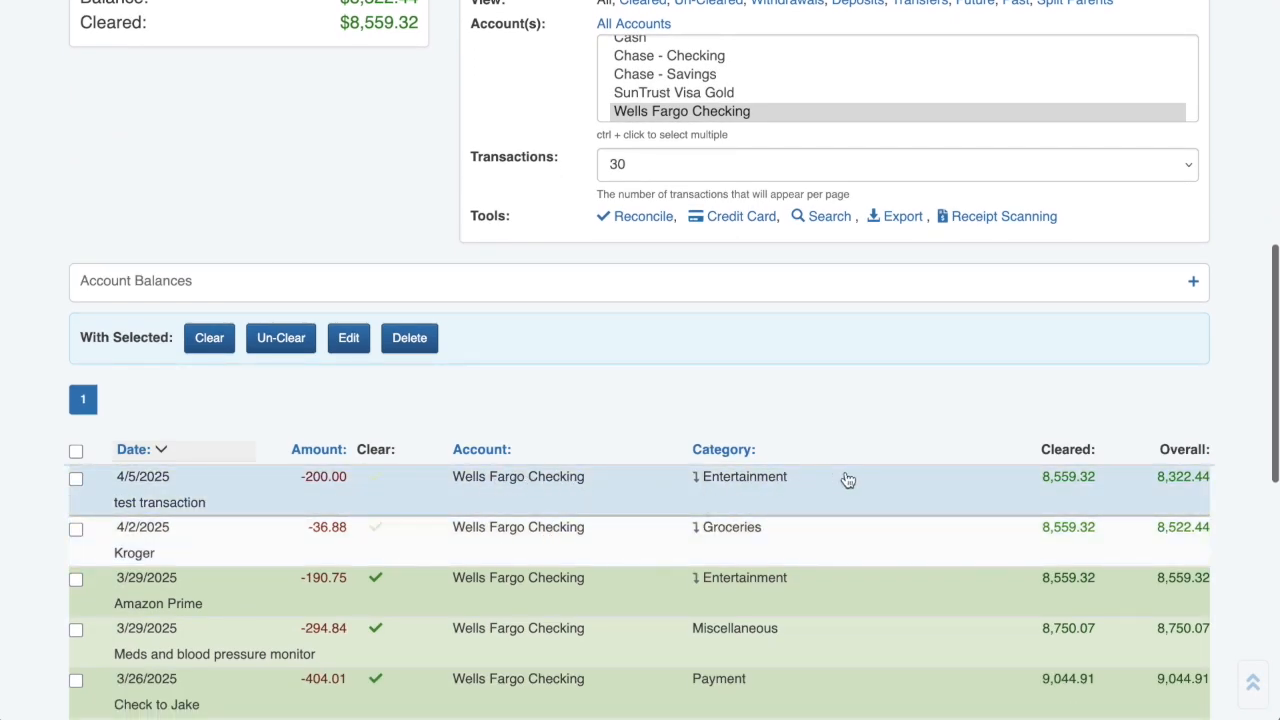
scroll(858, 457, up, 1)
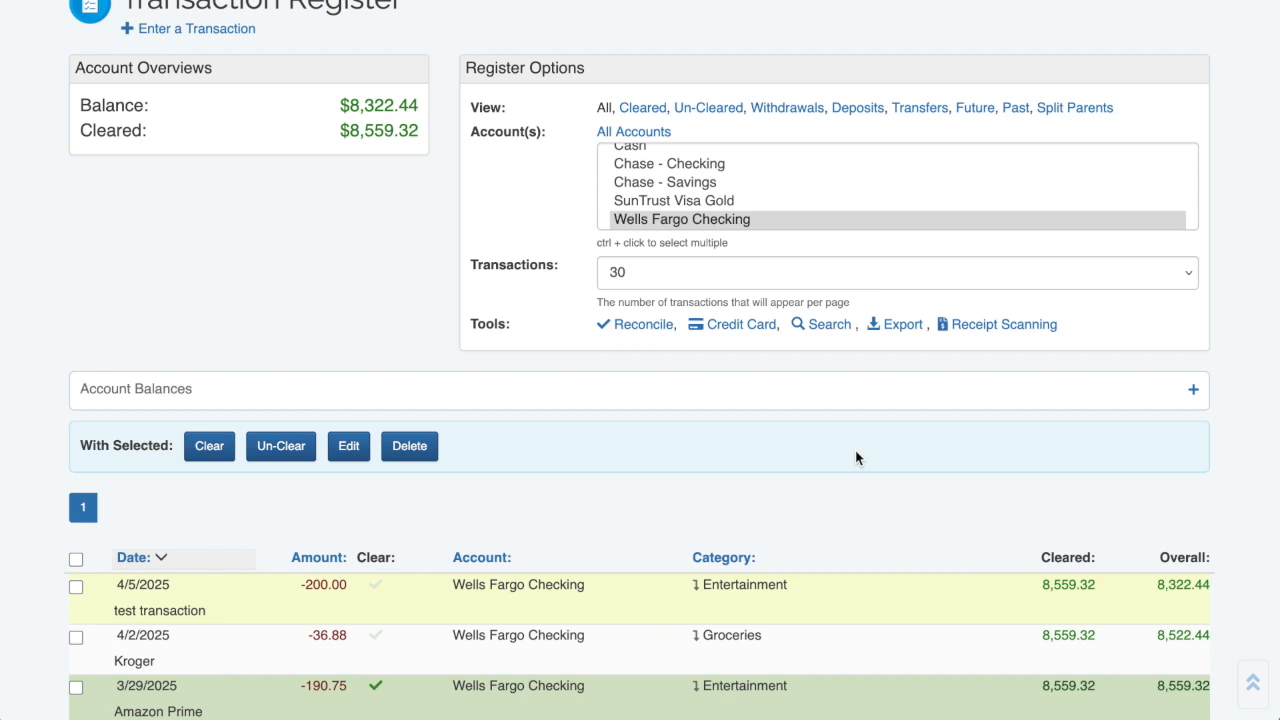
scroll(855, 458, up, 4)
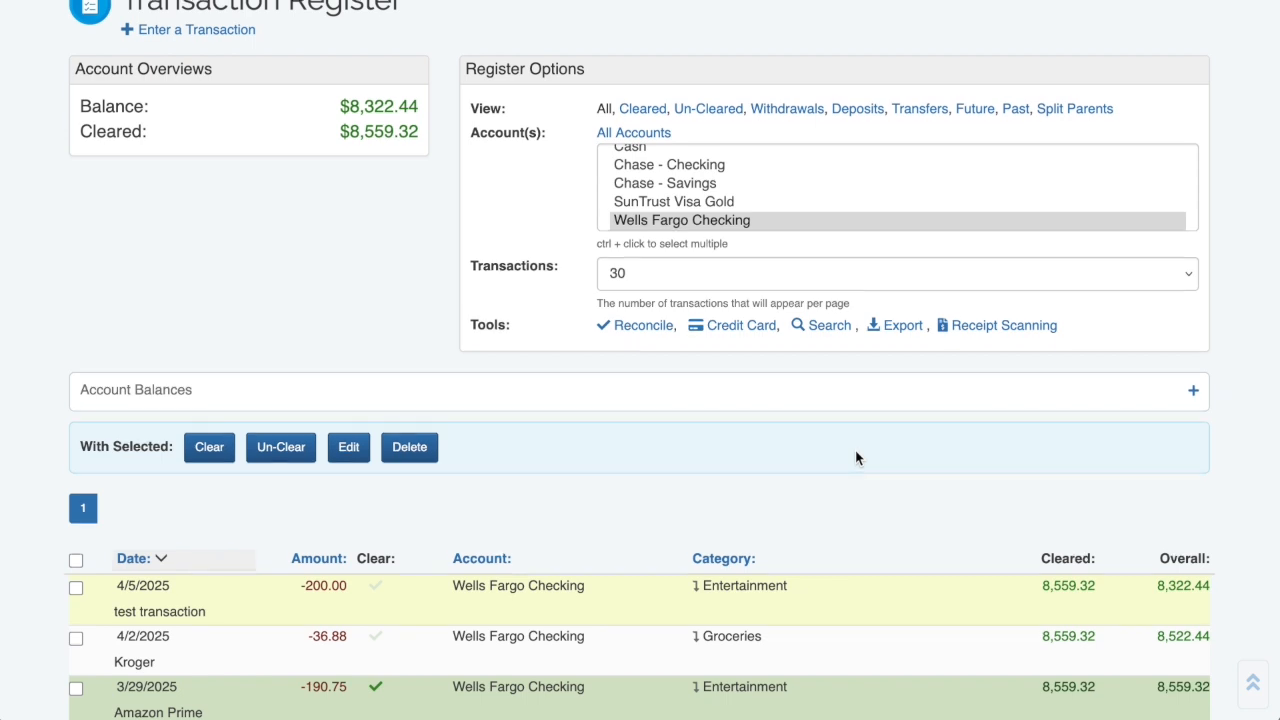
scroll(855, 458, up, 1)
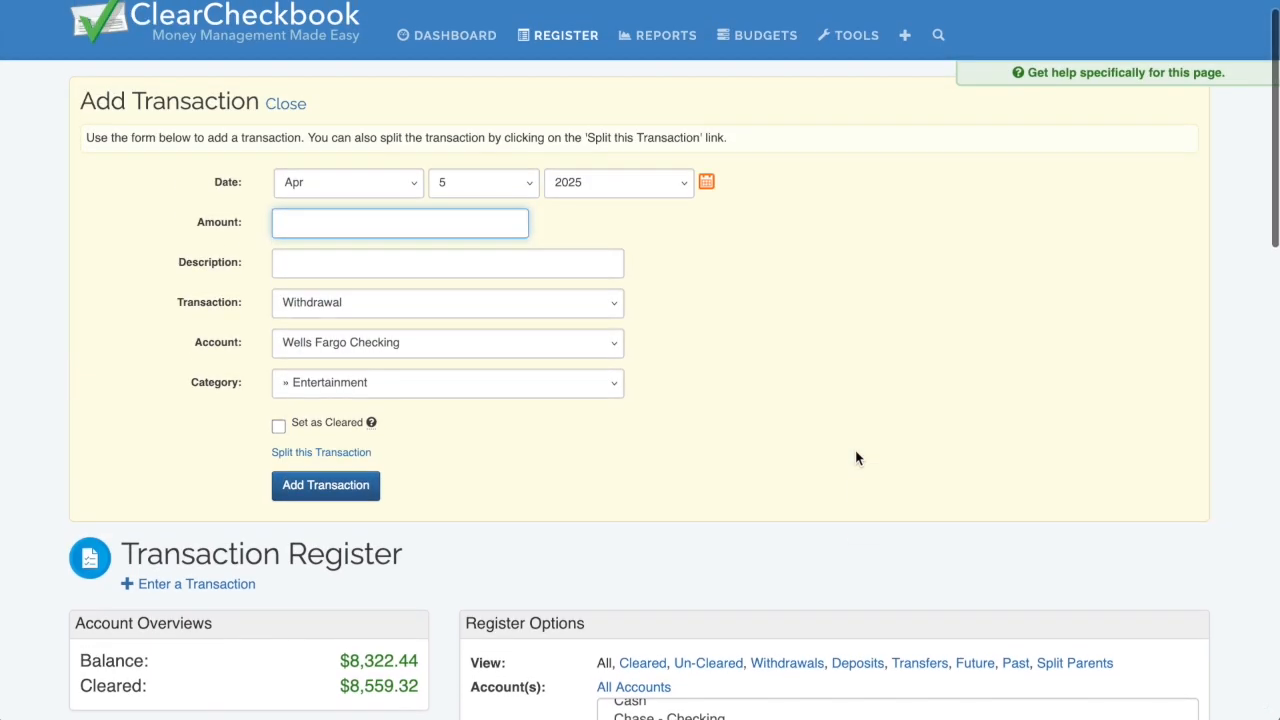